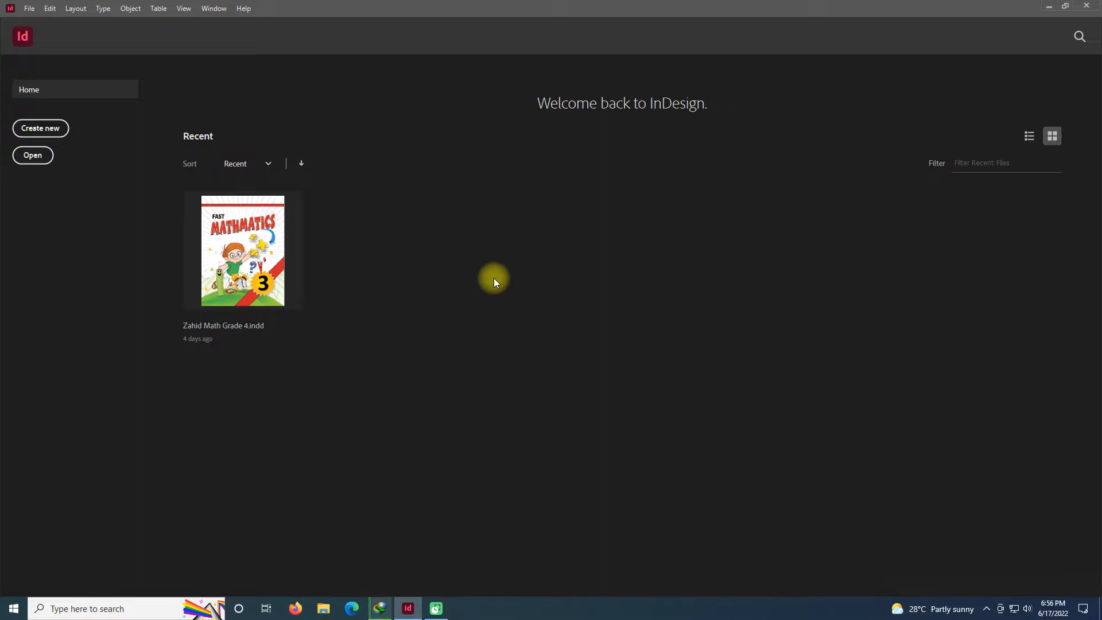
pyautogui.click(29, 8)
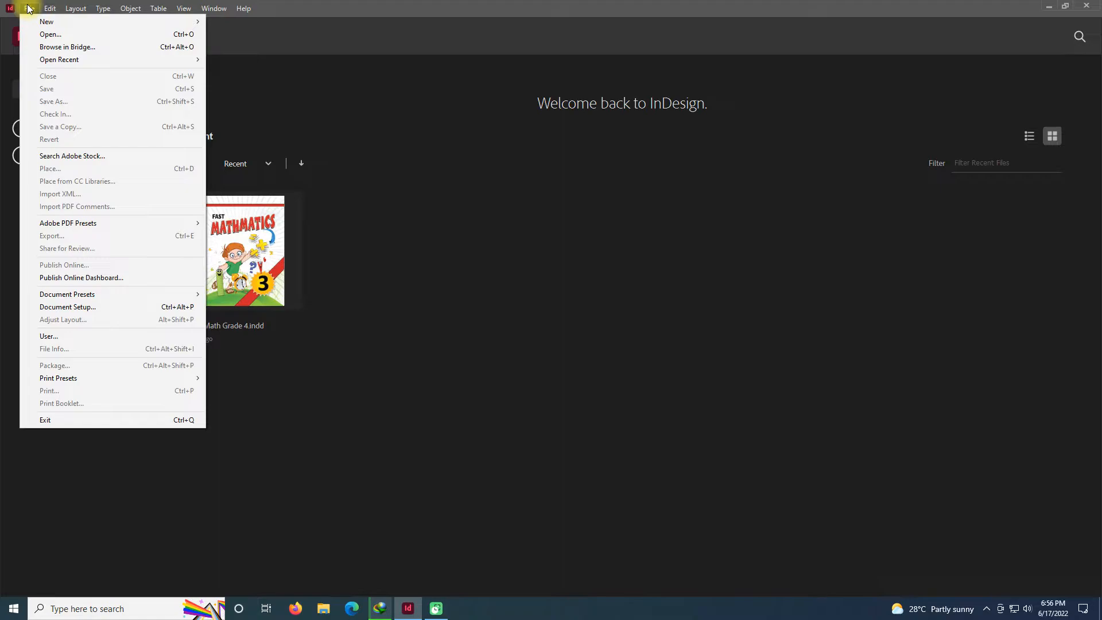
pyautogui.moveTo(50, 8)
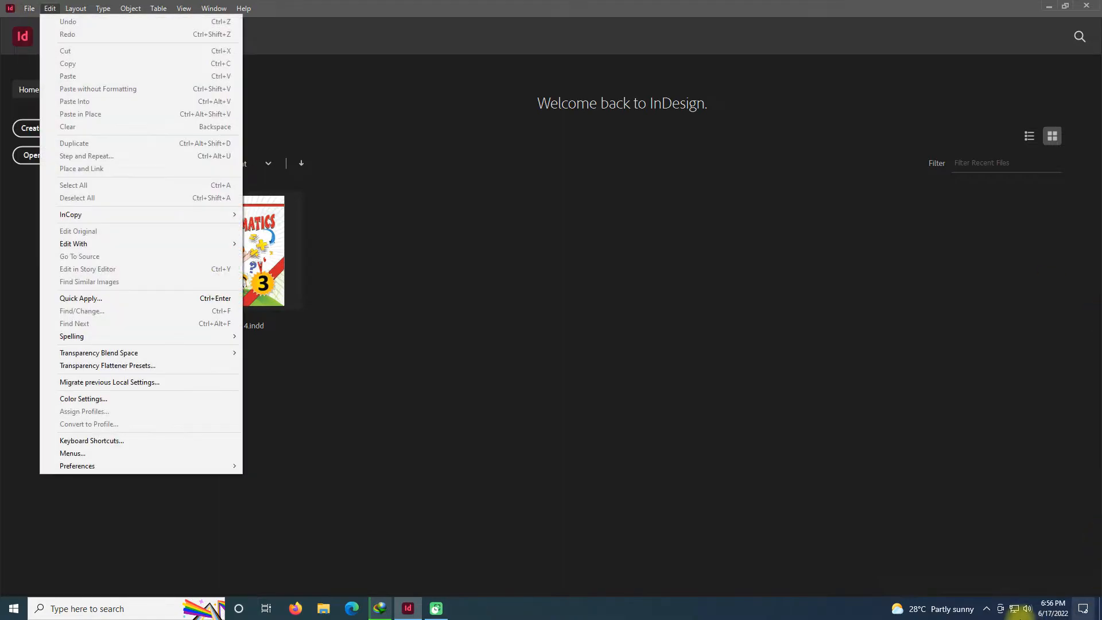
pyautogui.click(1037, 587)
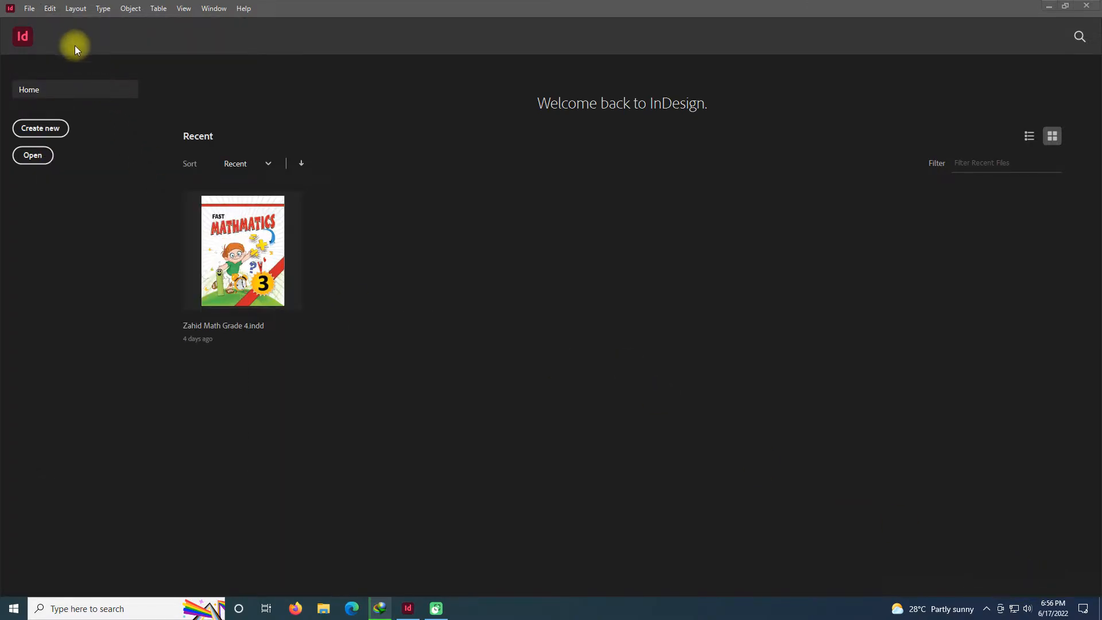
pyautogui.click(30, 9)
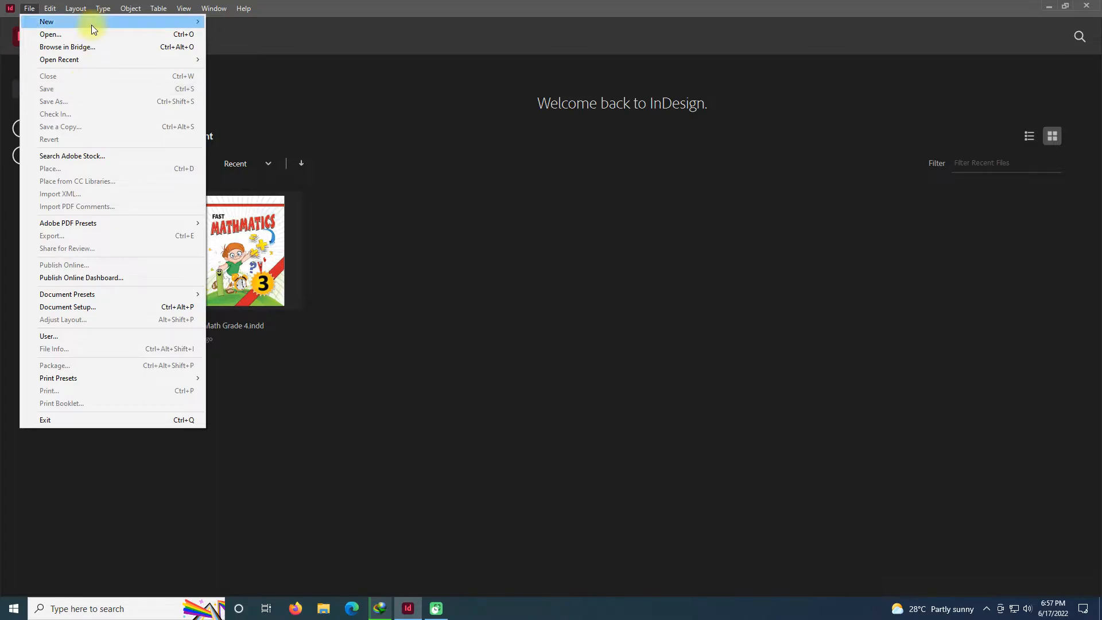
pyautogui.moveTo(92, 24)
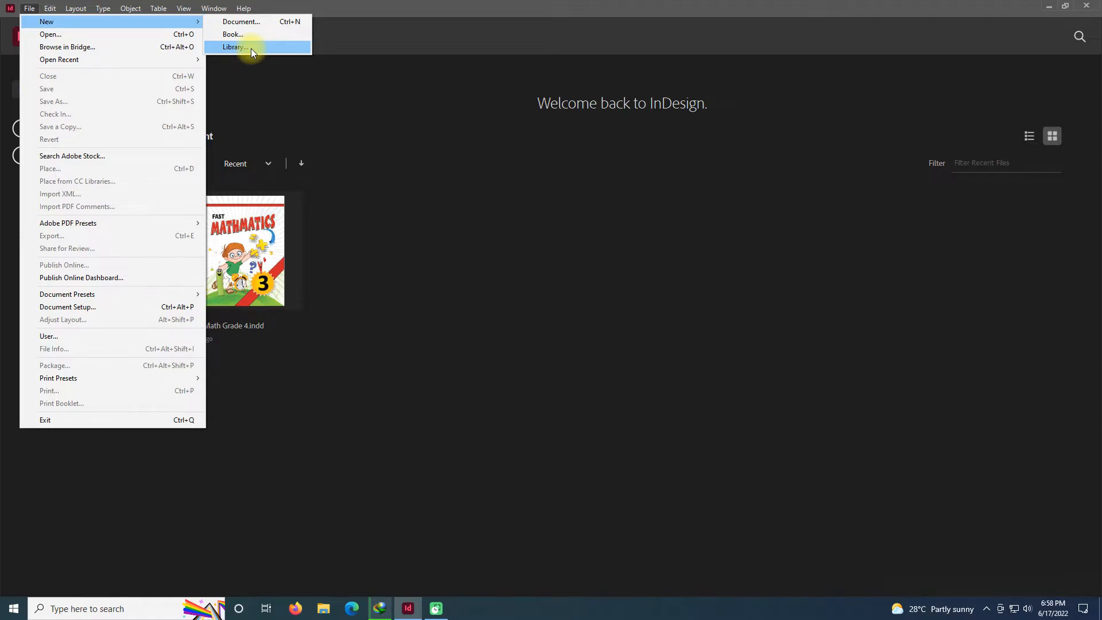
pyautogui.click(267, 24)
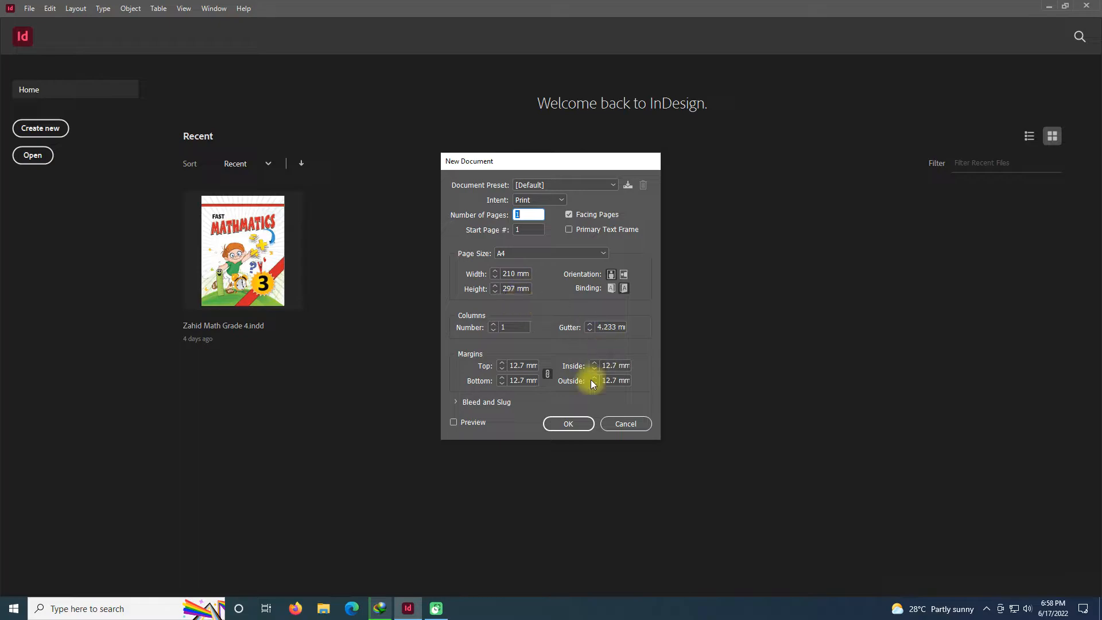
pyautogui.click(611, 425)
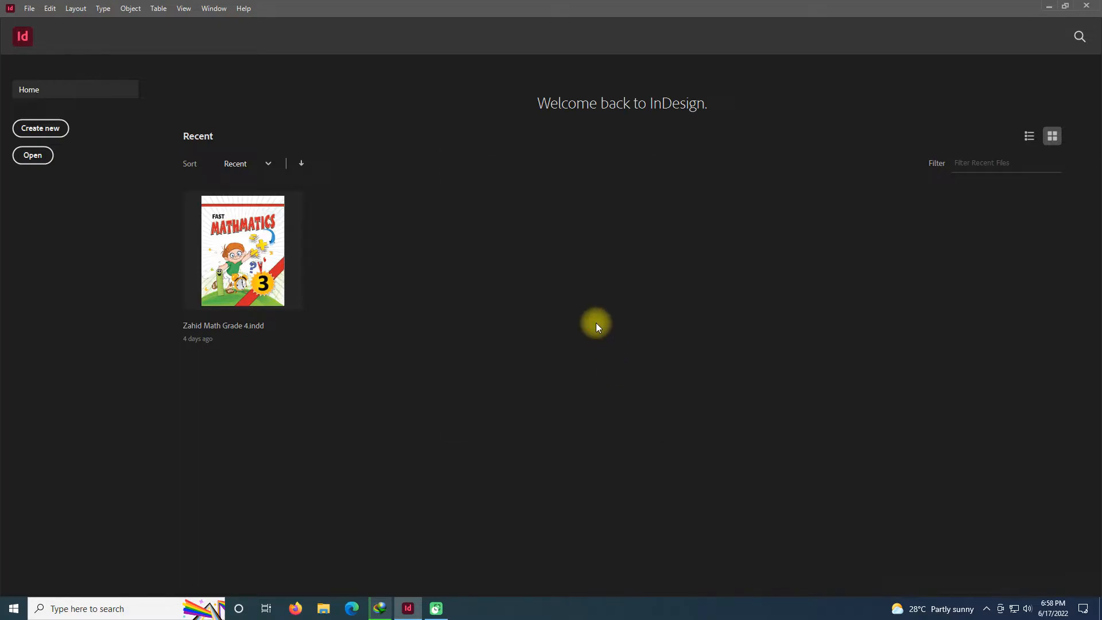
# Set both the horizontal and vertical ruler units to Inches in the Units & Increments preferences
pyautogui.hotkey('ctrl', 'k')
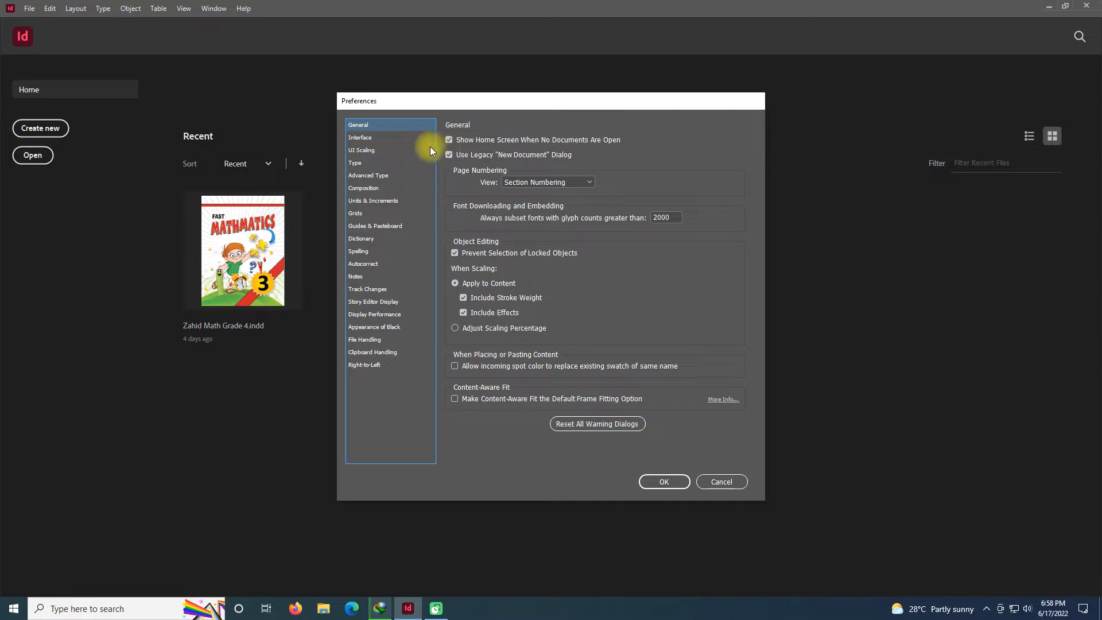
pyautogui.click(374, 201)
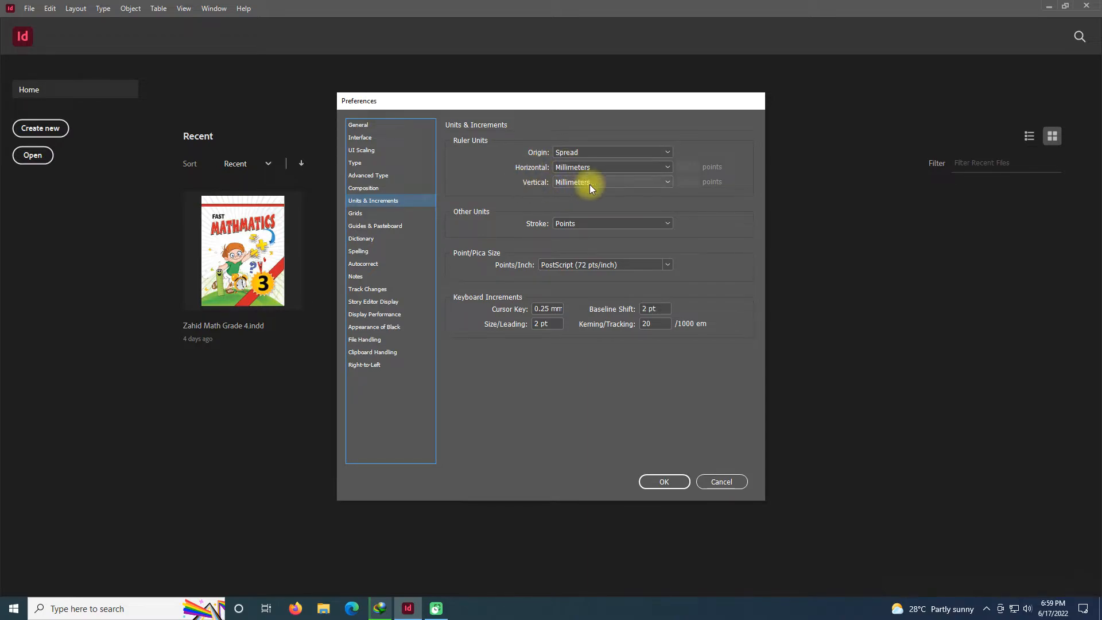
pyautogui.click(598, 166)
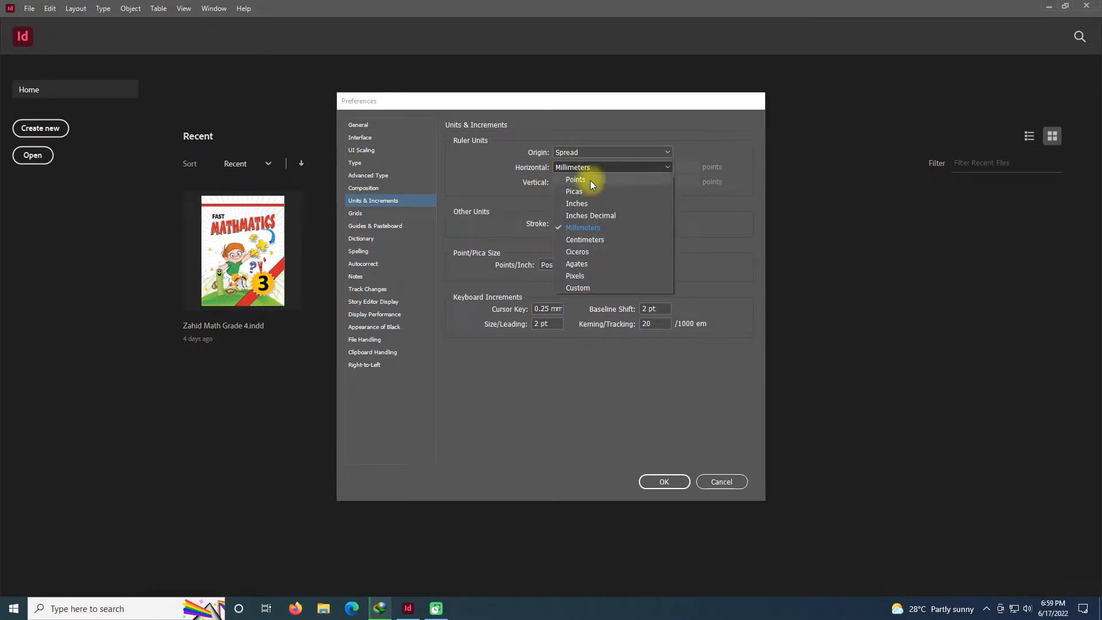
pyautogui.click(583, 205)
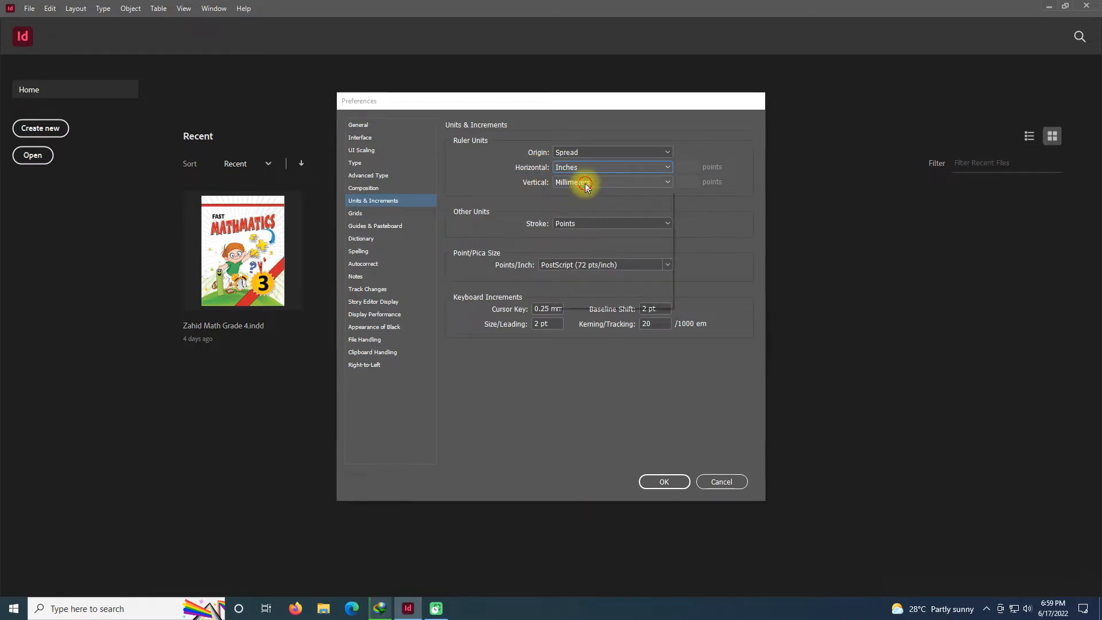
pyautogui.click(583, 183)
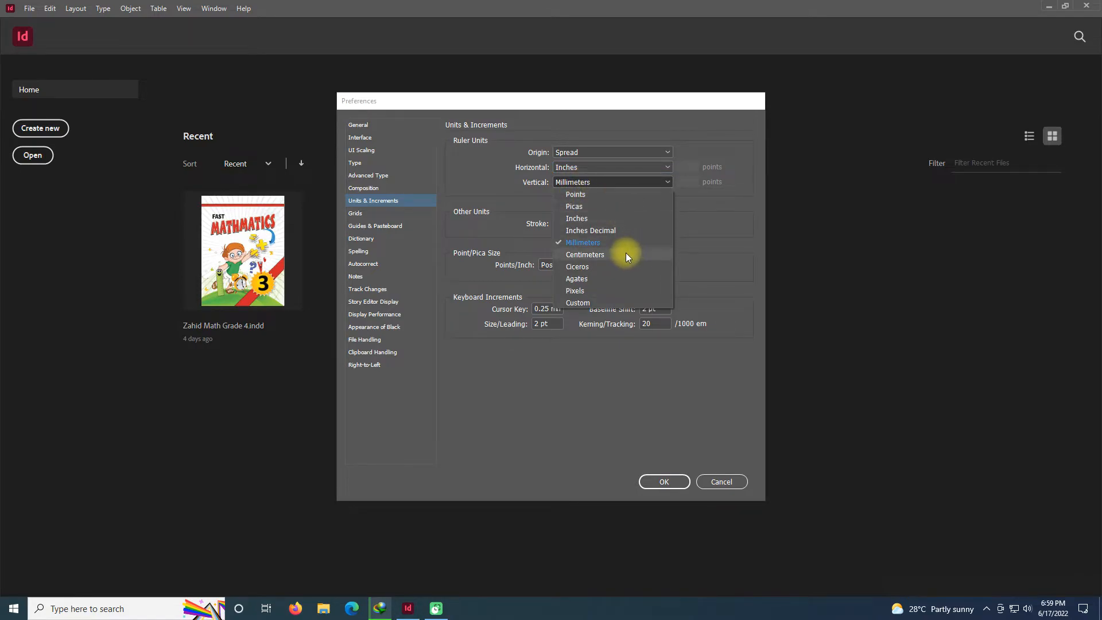
pyautogui.click(590, 218)
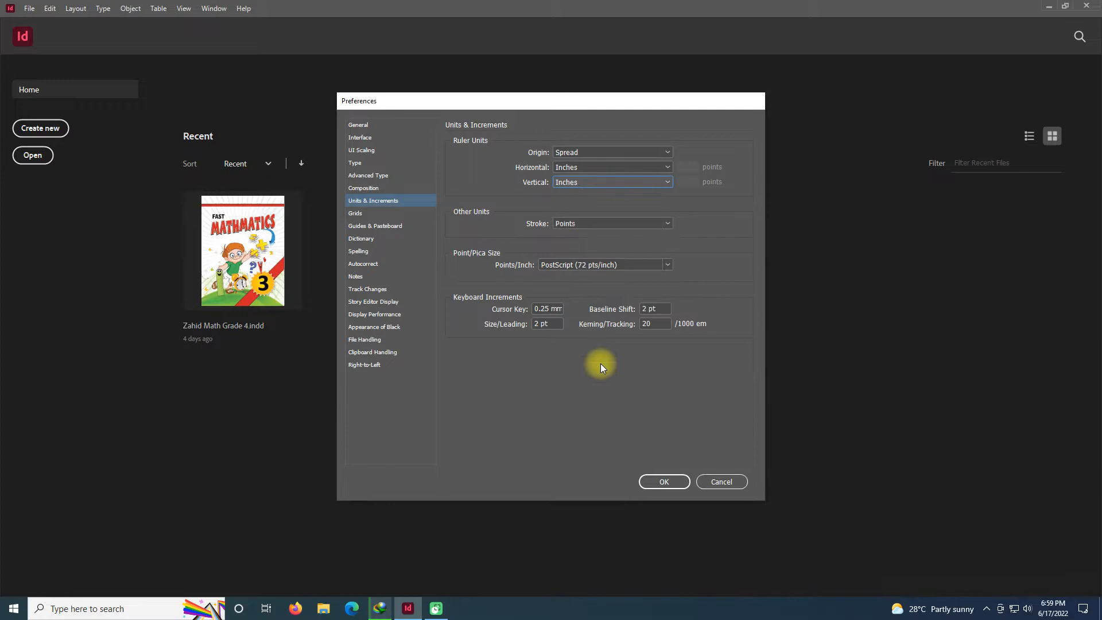
pyautogui.click(659, 480)
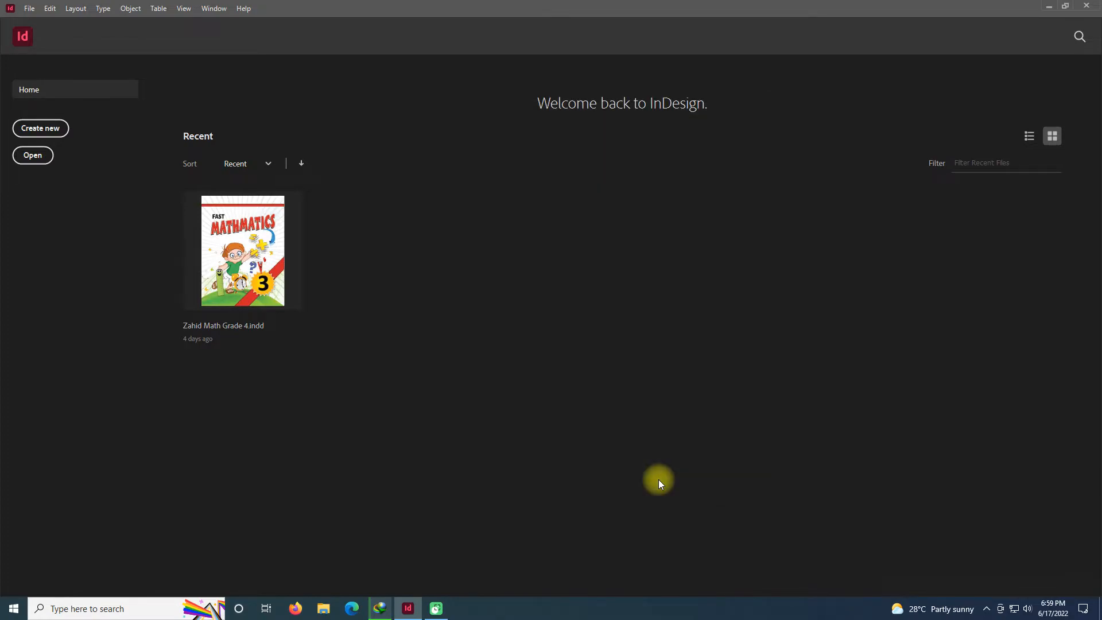
# Start a new document and choose the Custom document preset
pyautogui.click(47, 126)
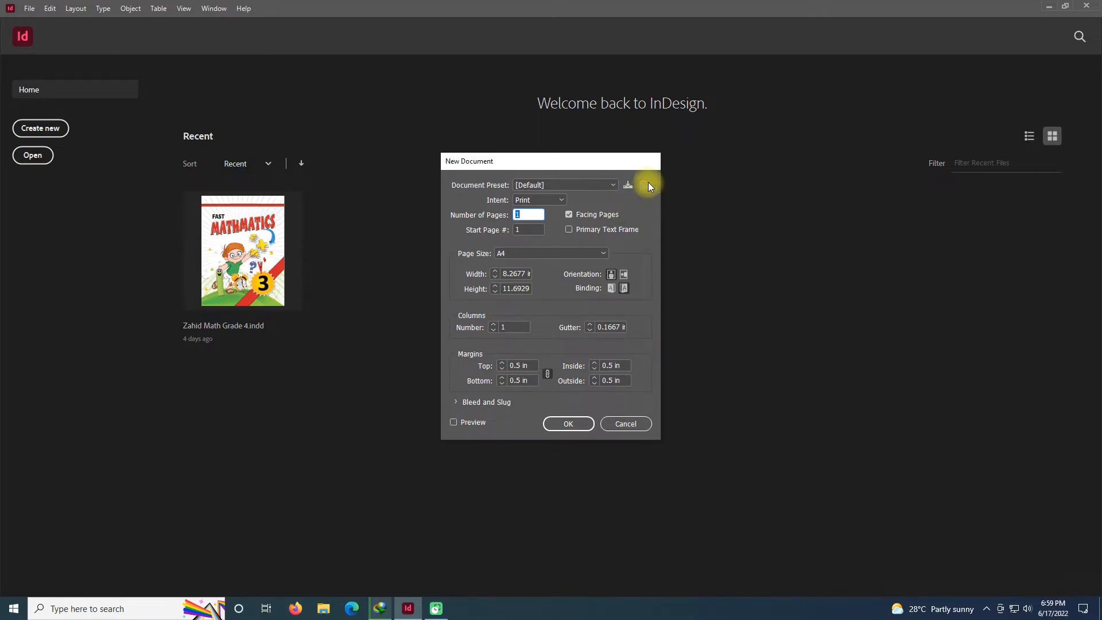
pyautogui.click(554, 184)
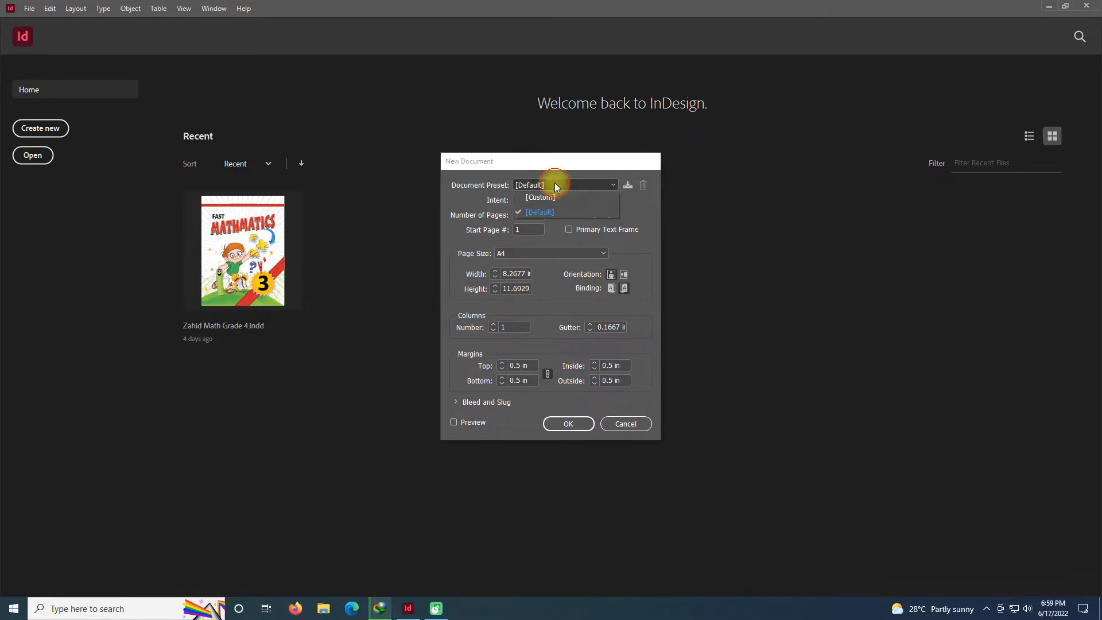
pyautogui.click(543, 197)
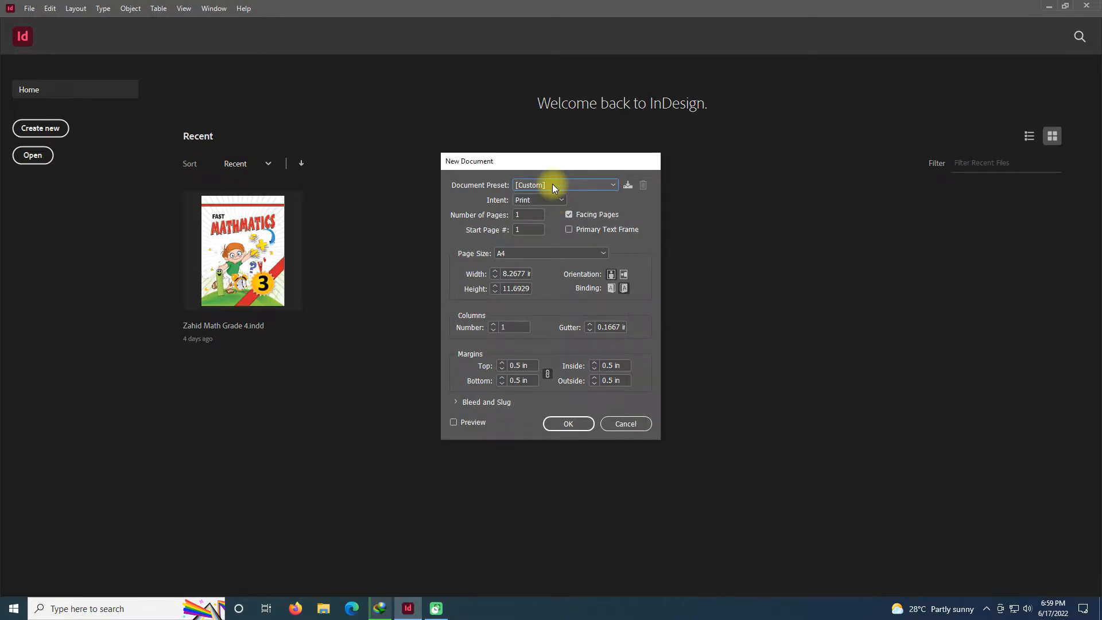
pyautogui.click(562, 186)
pyautogui.click(627, 186)
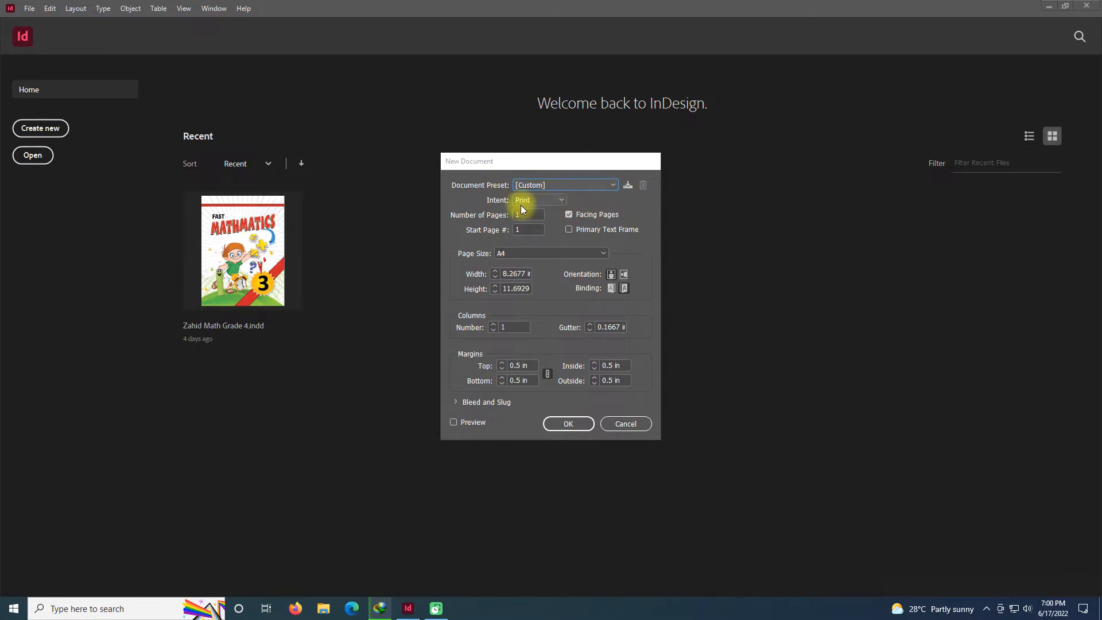
pyautogui.click(558, 185)
pyautogui.click(556, 180)
# Keep the Print intent, turn off Facing Pages, and create the one-page A4 document
pyautogui.click(560, 200)
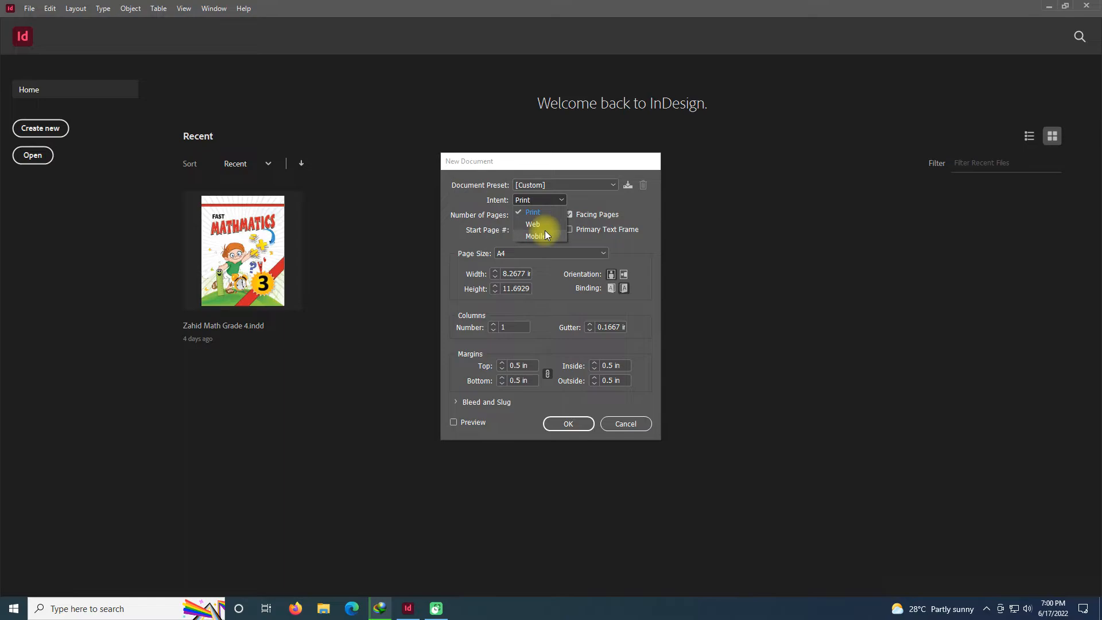
pyautogui.click(645, 215)
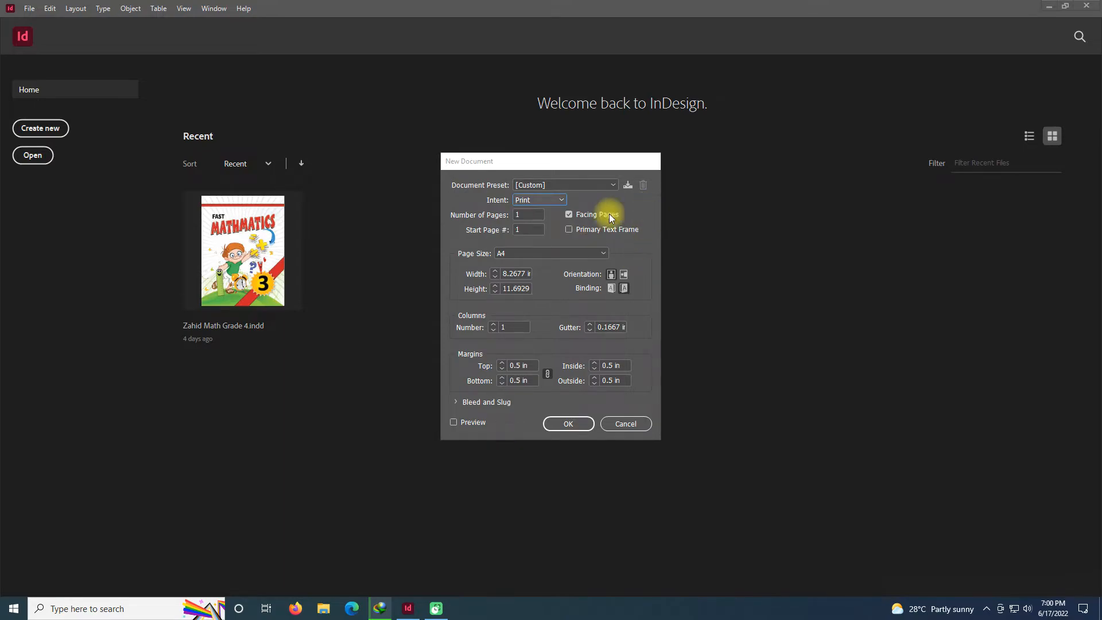
pyautogui.click(513, 216)
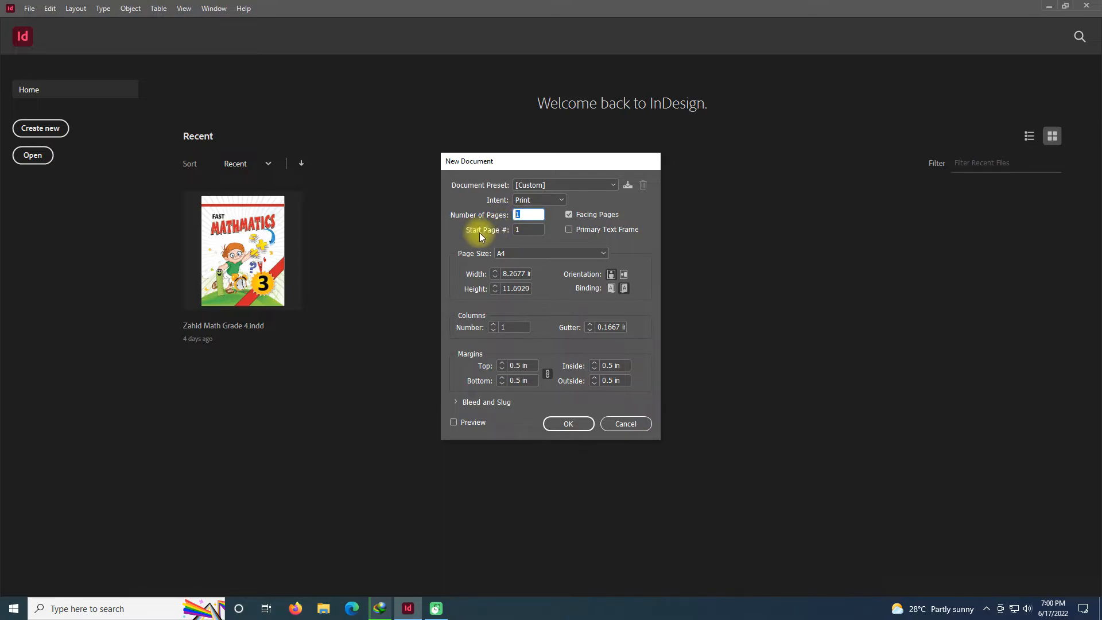
pyautogui.click(525, 230)
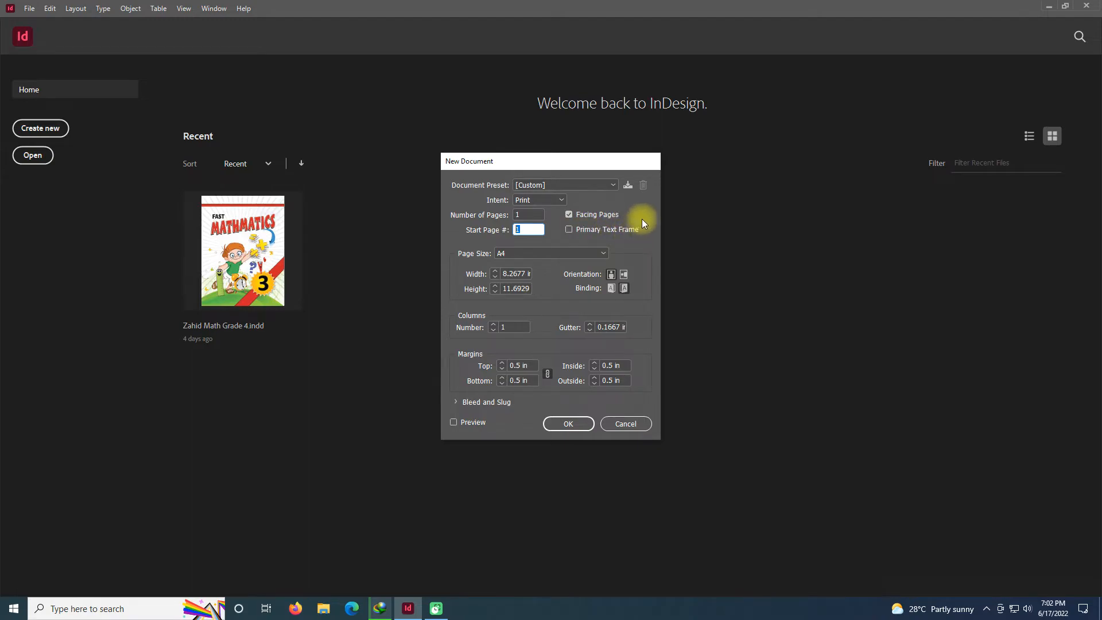
pyautogui.click(569, 215)
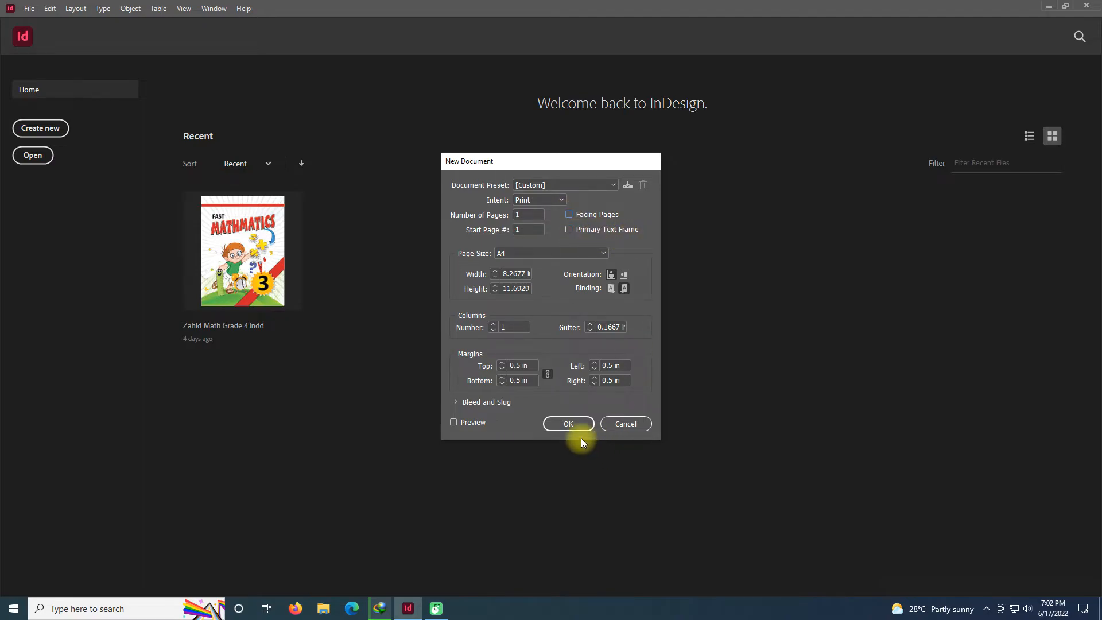
pyautogui.click(564, 423)
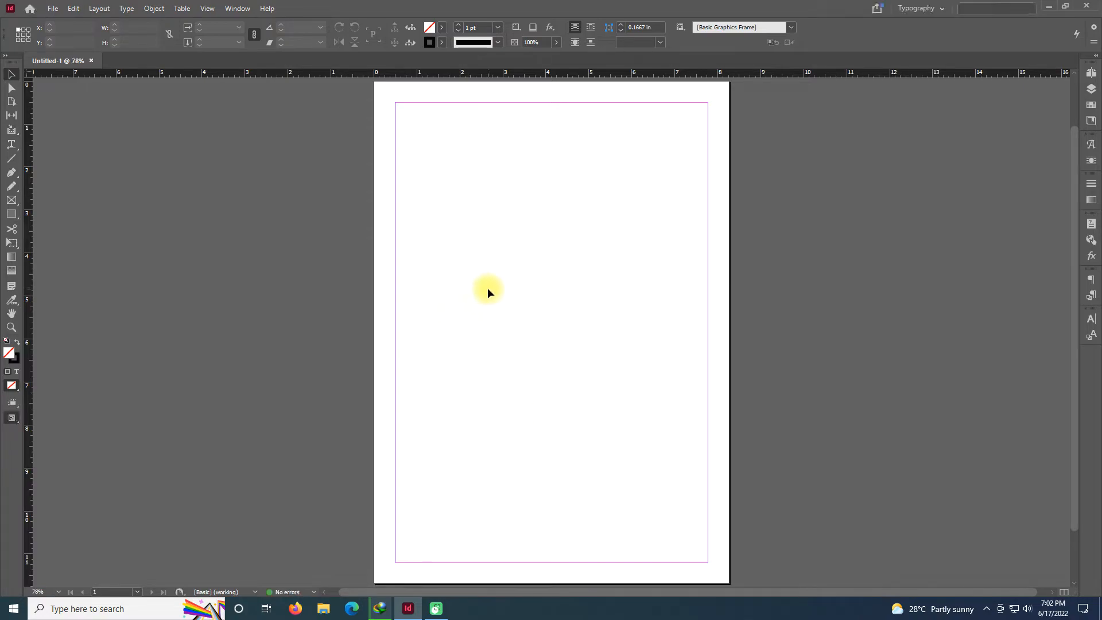
# Add a second page to the non-facing document and review both pages
pyautogui.click(1090, 73)
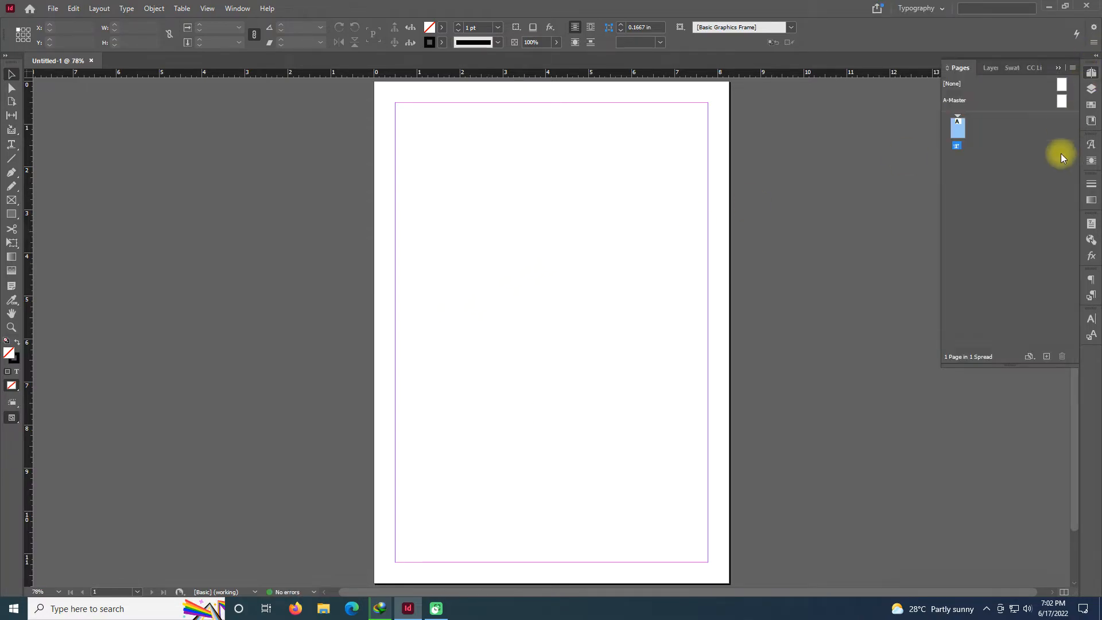
pyautogui.click(1045, 358)
pyautogui.click(1058, 67)
pyautogui.hotkey('ctrl', '-')
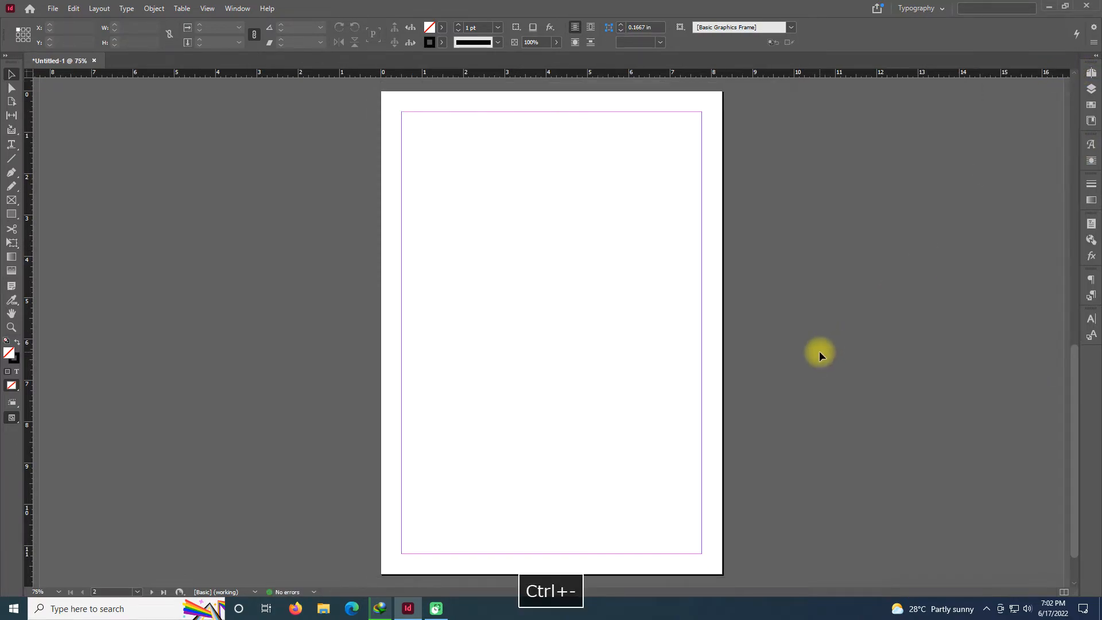
pyautogui.scroll(3, 694, 322)
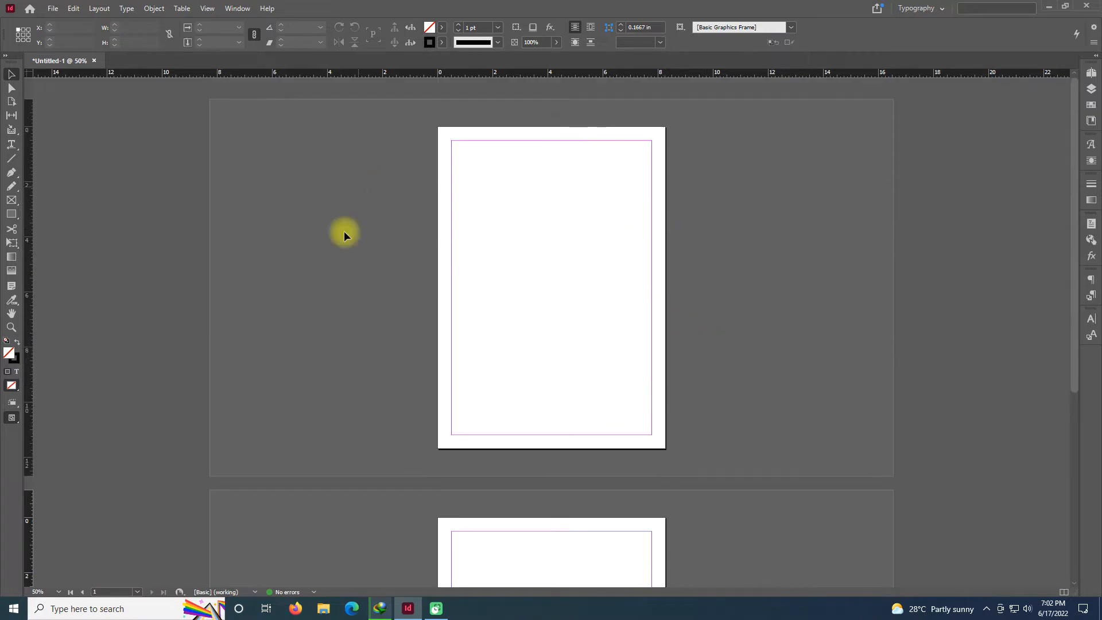
pyautogui.scroll(-5, 642, 260)
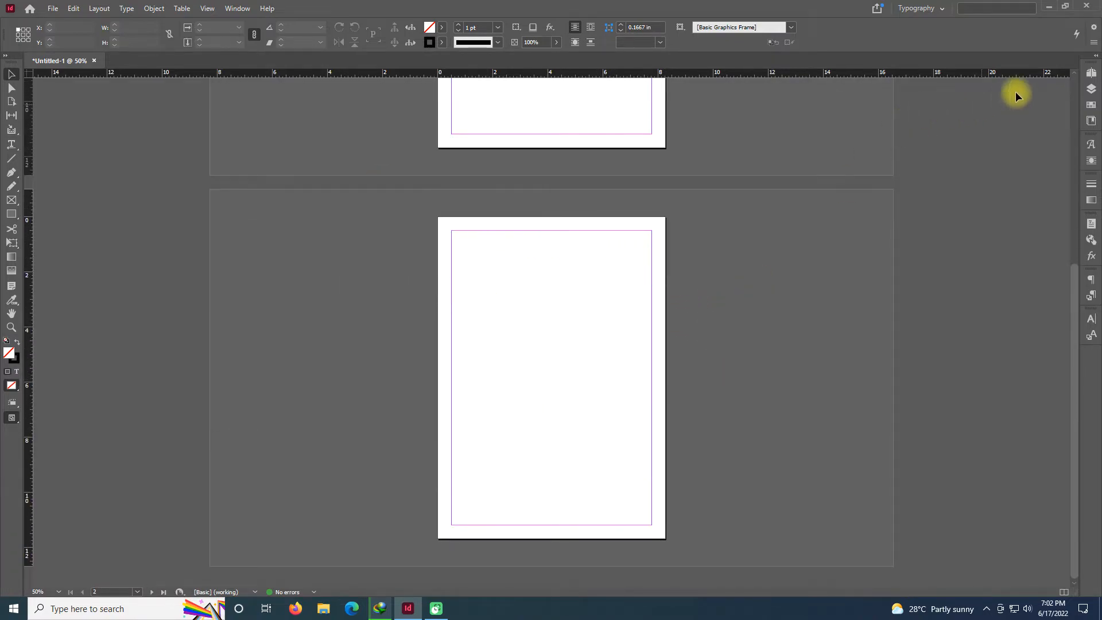
# Add three more pages after page 2 of the document
pyautogui.click(1091, 70)
pyautogui.click(1046, 357)
pyautogui.click(1046, 357)
pyautogui.click(1046, 356)
pyautogui.click(1090, 70)
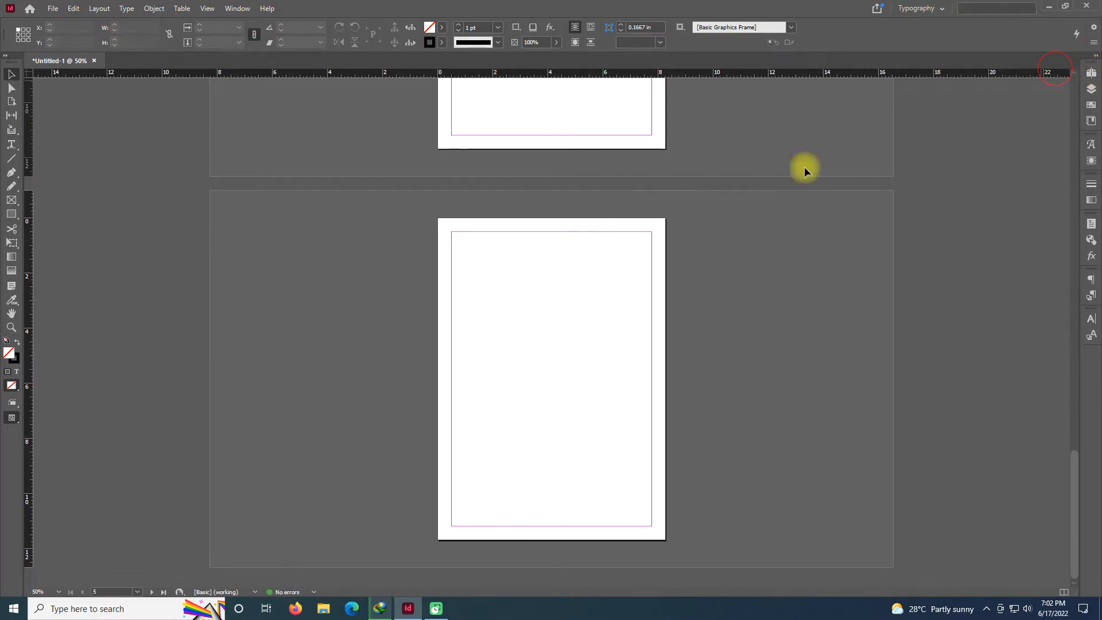
# Review how the single pages are stacked, and close the document without saving it
pyautogui.scroll(1, 753, 286)
pyautogui.scroll(5, 755, 286)
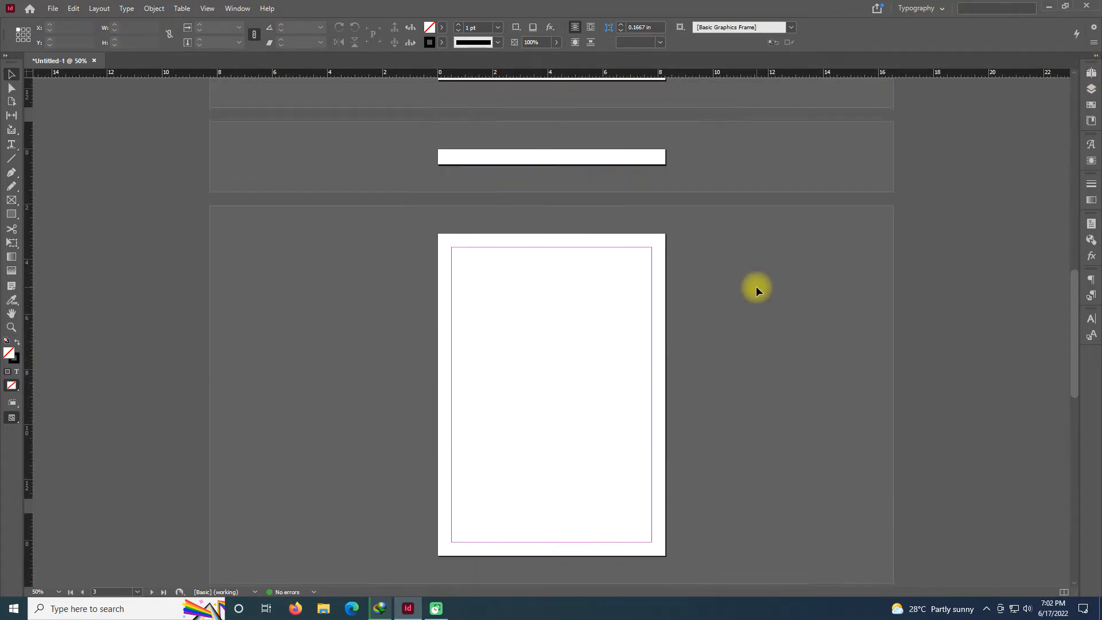
pyautogui.scroll(4, 756, 285)
pyautogui.scroll(-10, 756, 286)
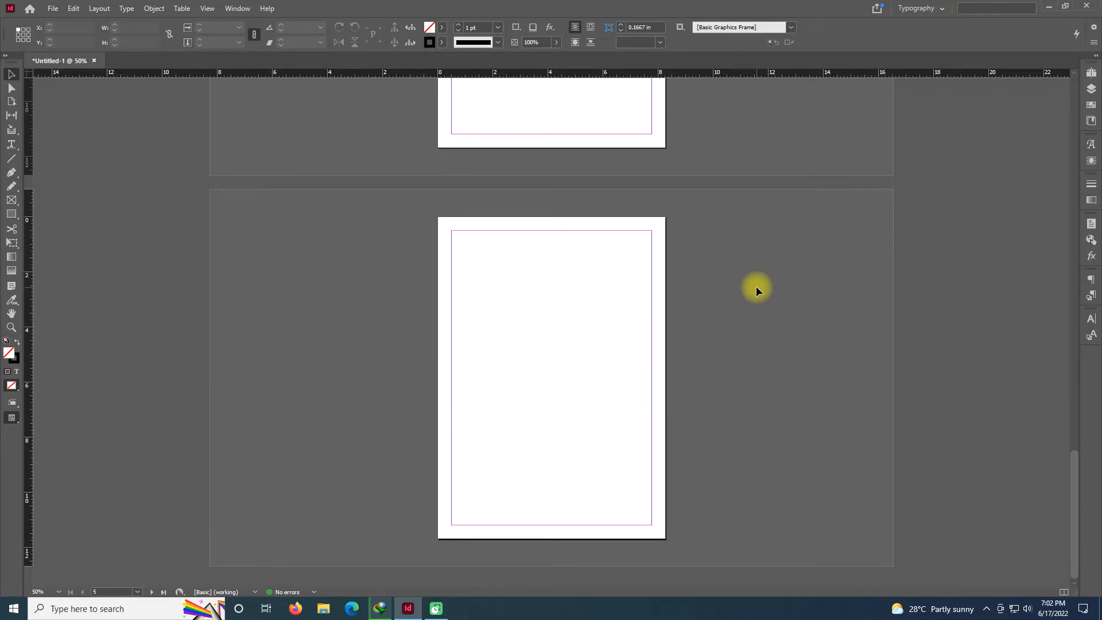
pyautogui.click(92, 60)
pyautogui.click(608, 318)
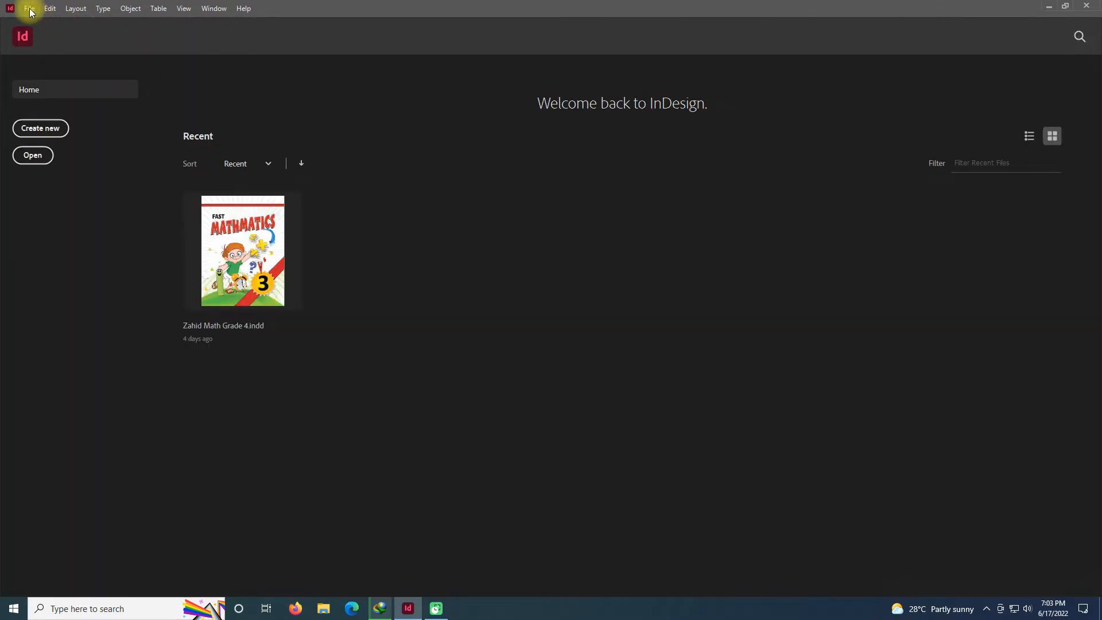
# Create a new one-page A4 print document from the Default preset with Facing Pages kept enabled
pyautogui.click(28, 8)
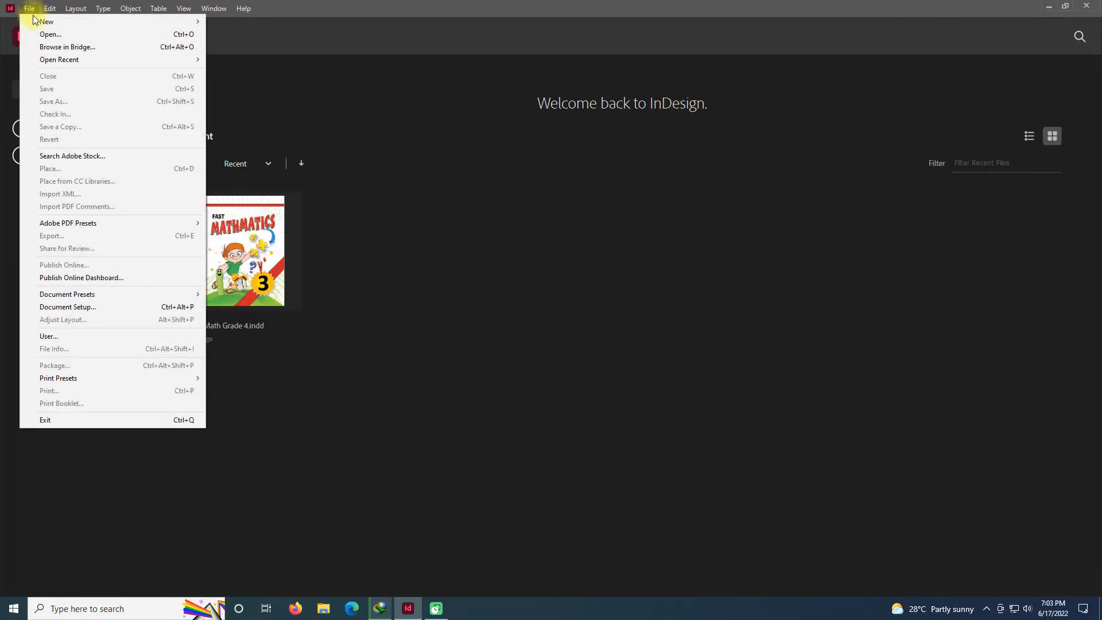
pyautogui.moveTo(44, 19)
pyautogui.click(249, 20)
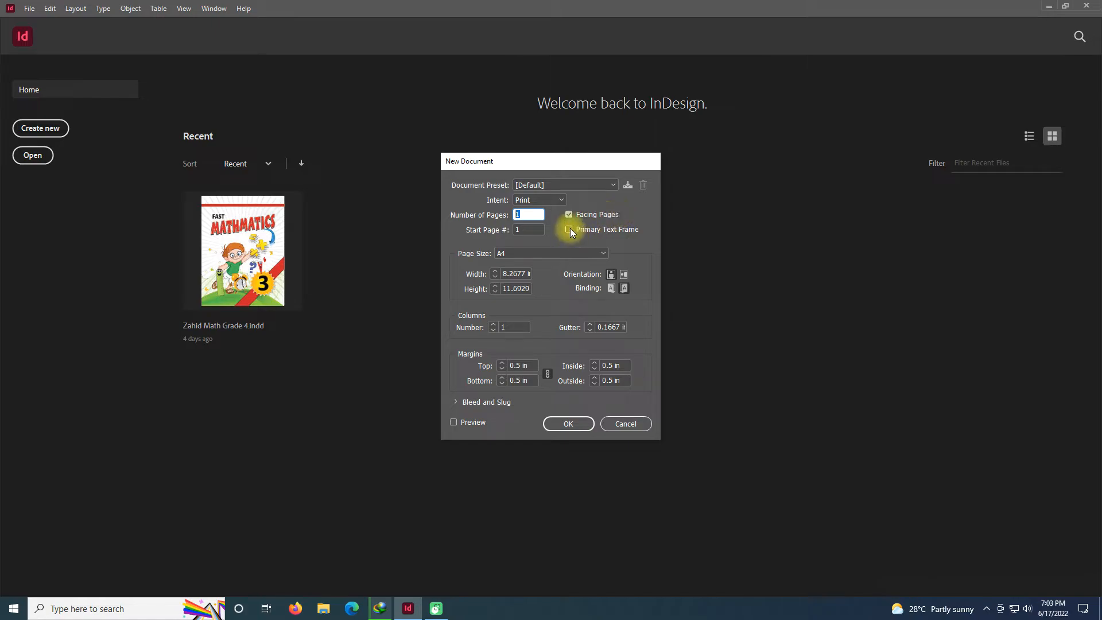
pyautogui.click(573, 428)
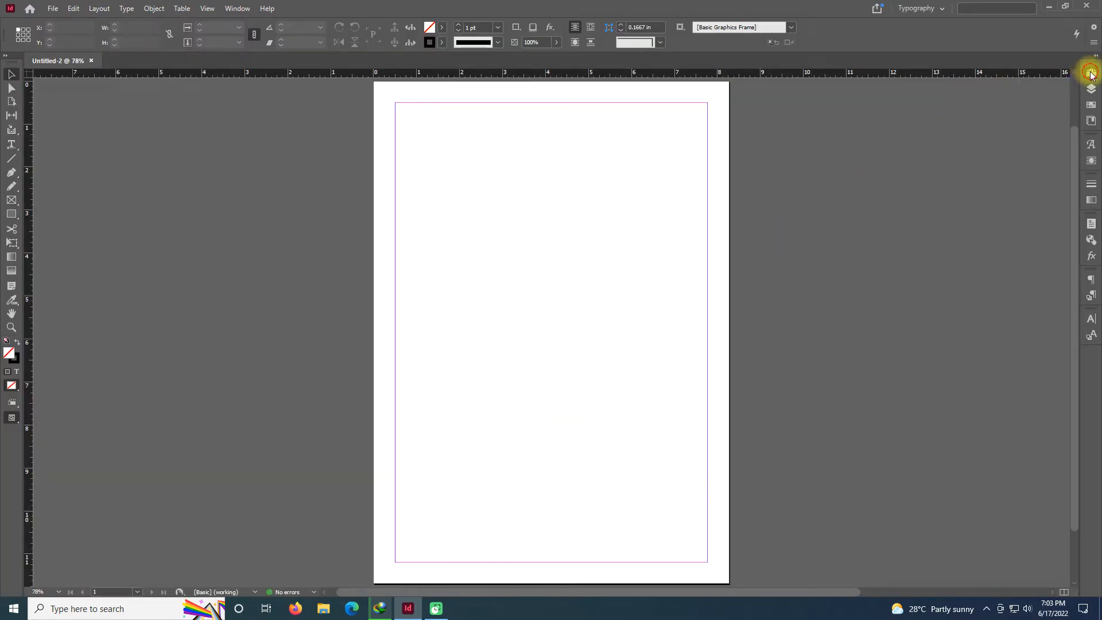
# Add seven more pages after page 1 of the facing-pages document
pyautogui.click(1091, 73)
pyautogui.click(1043, 357)
pyautogui.click(1043, 358)
pyautogui.click(1043, 358)
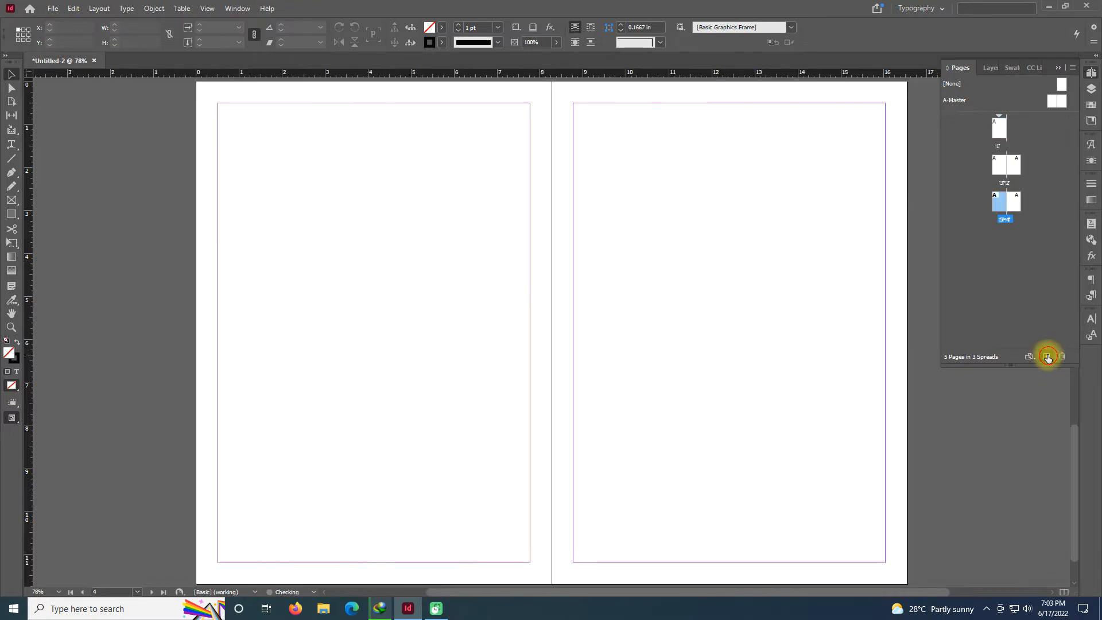
pyautogui.click(1044, 357)
pyautogui.click(1043, 357)
pyautogui.click(1043, 358)
pyautogui.click(1043, 358)
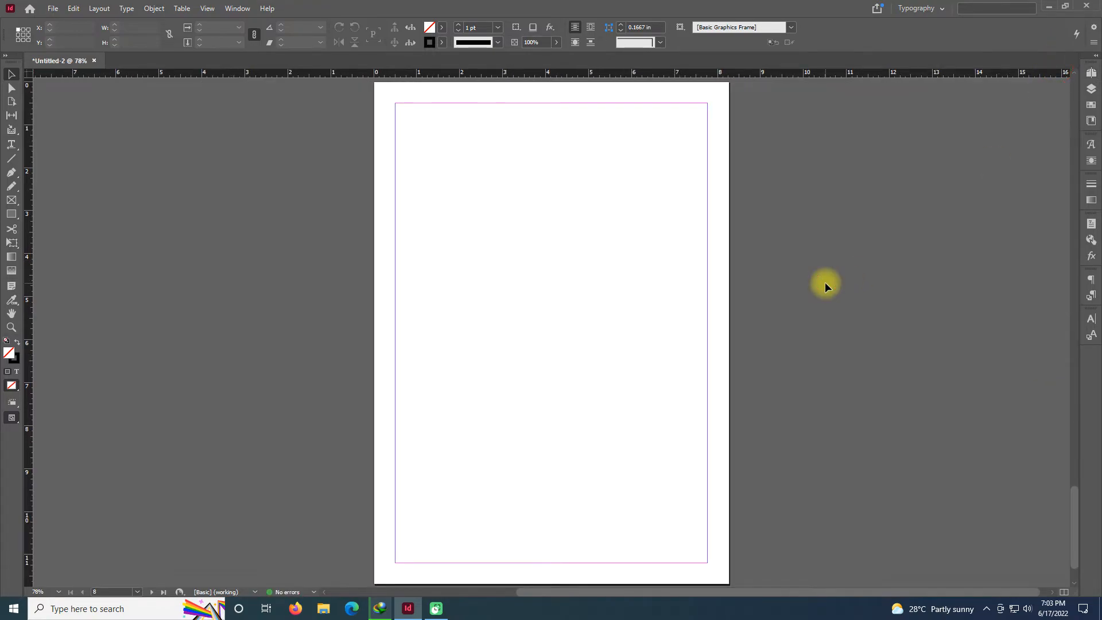
# Review how the single first page and the following pages are arranged as facing spreads
pyautogui.hotkey('ctrl', '-')
pyautogui.hotkey('ctrl', '-')
pyautogui.hotkey('ctrl', '-')
pyautogui.scroll(5, 824, 281)
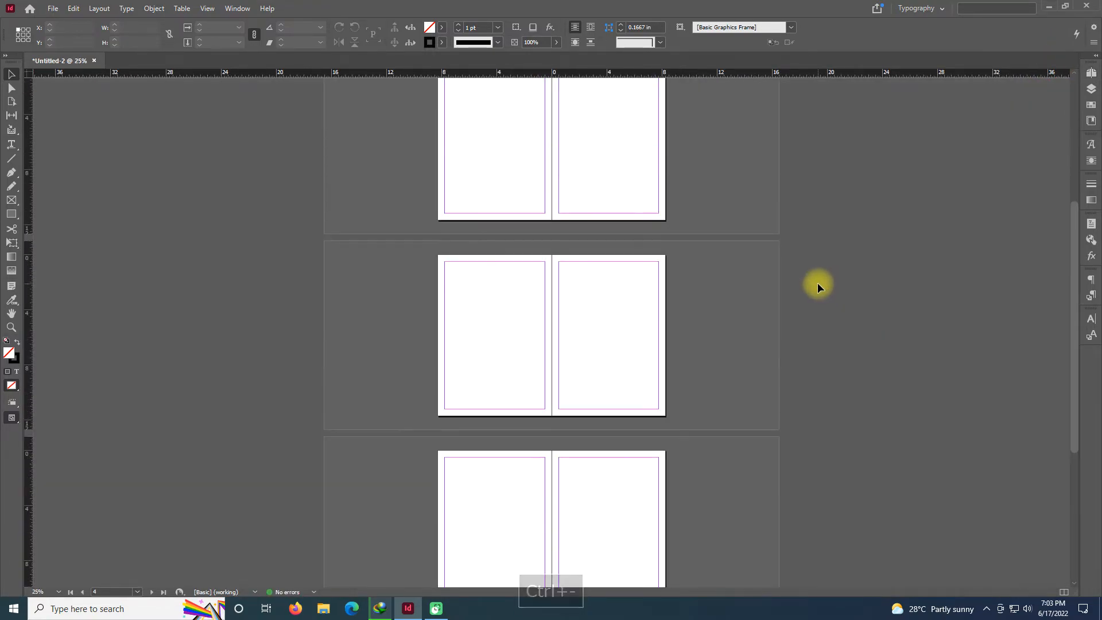
pyautogui.click(667, 228)
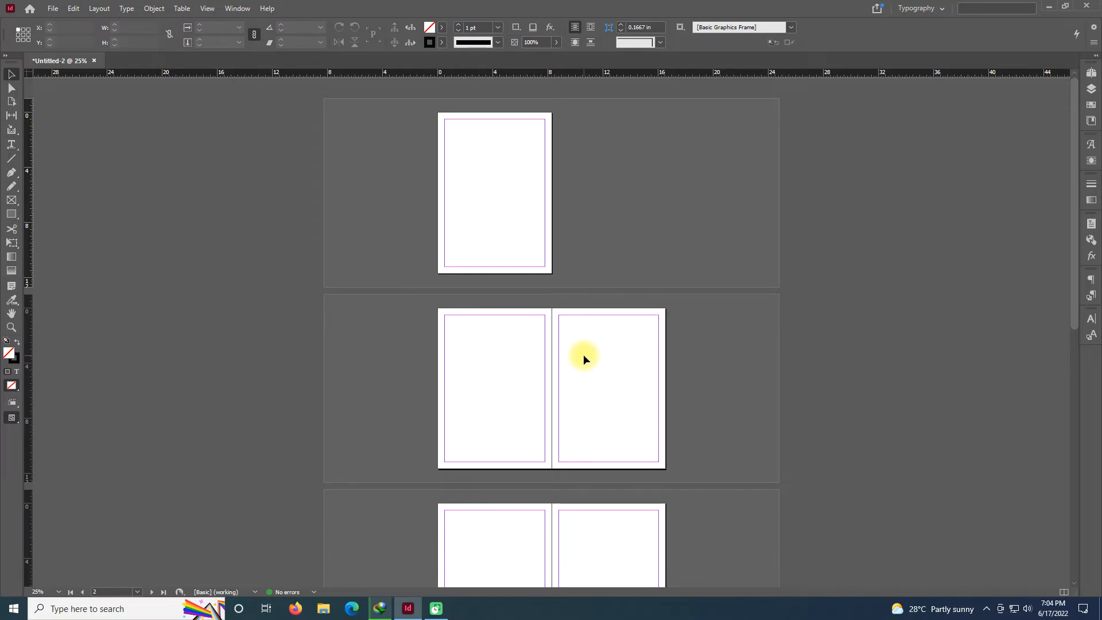
pyautogui.moveTo(462, 152)
pyautogui.mouseDown()
pyautogui.moveTo(573, 194)
pyautogui.moveTo(594, 181)
pyautogui.moveTo(486, 180)
pyautogui.mouseUp()
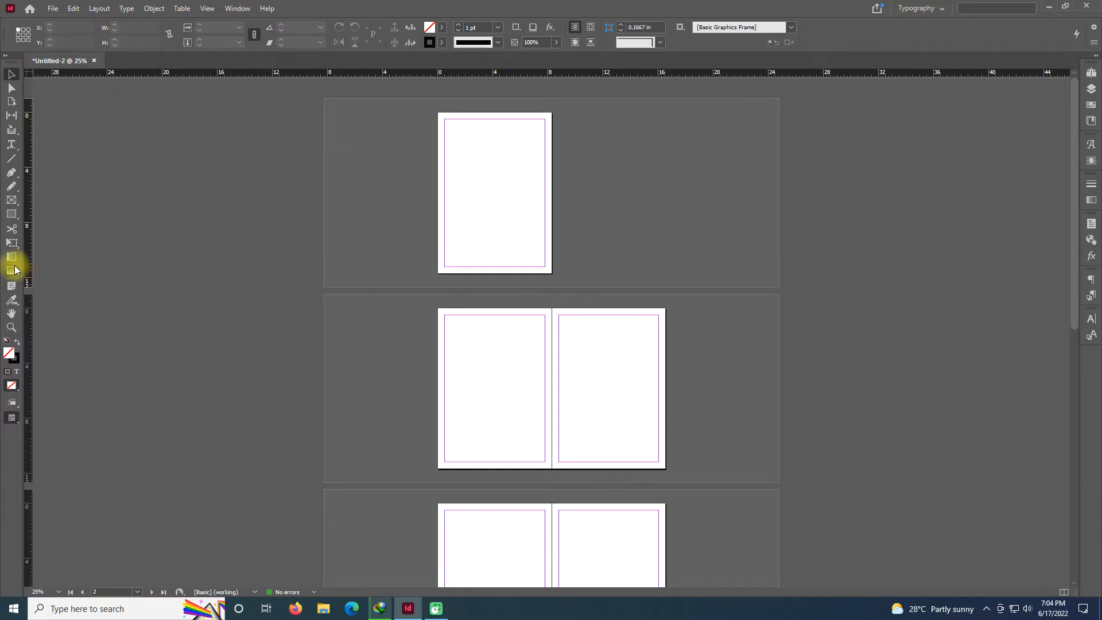
pyautogui.moveTo(431, 127); pyautogui.dragTo(511, 162)
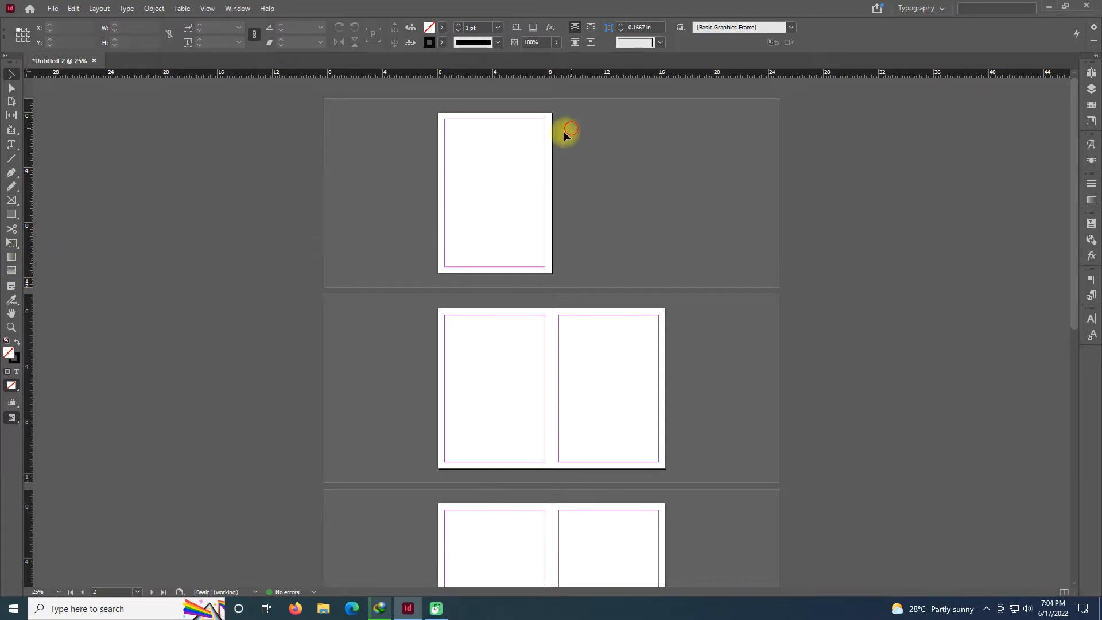
pyautogui.moveTo(409, 134); pyautogui.dragTo(419, 180)
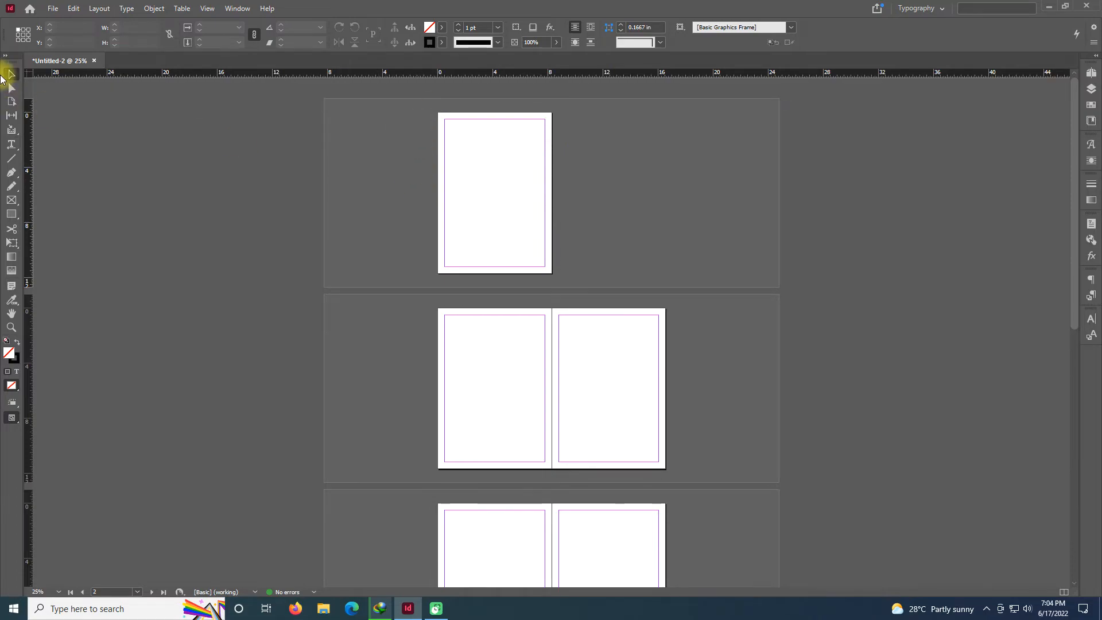
# Create a new one-page A4 print document with Facing Pages and Primary Text Frame enabled, and select the text frame on its page
pyautogui.click(52, 9)
pyautogui.moveTo(59, 23)
pyautogui.click(256, 22)
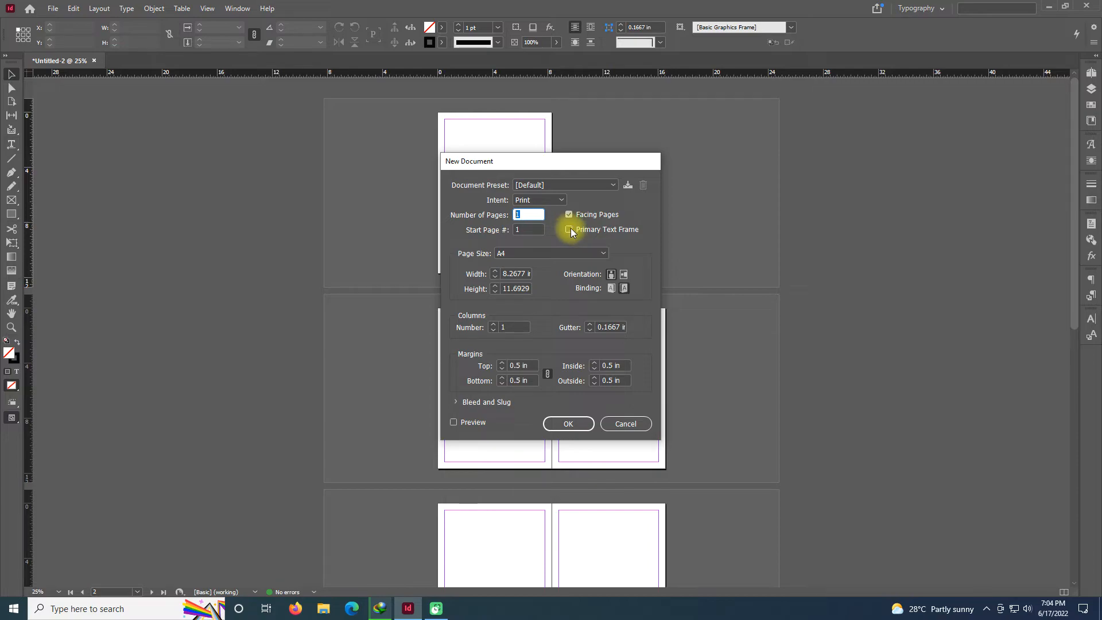
pyautogui.click(569, 231)
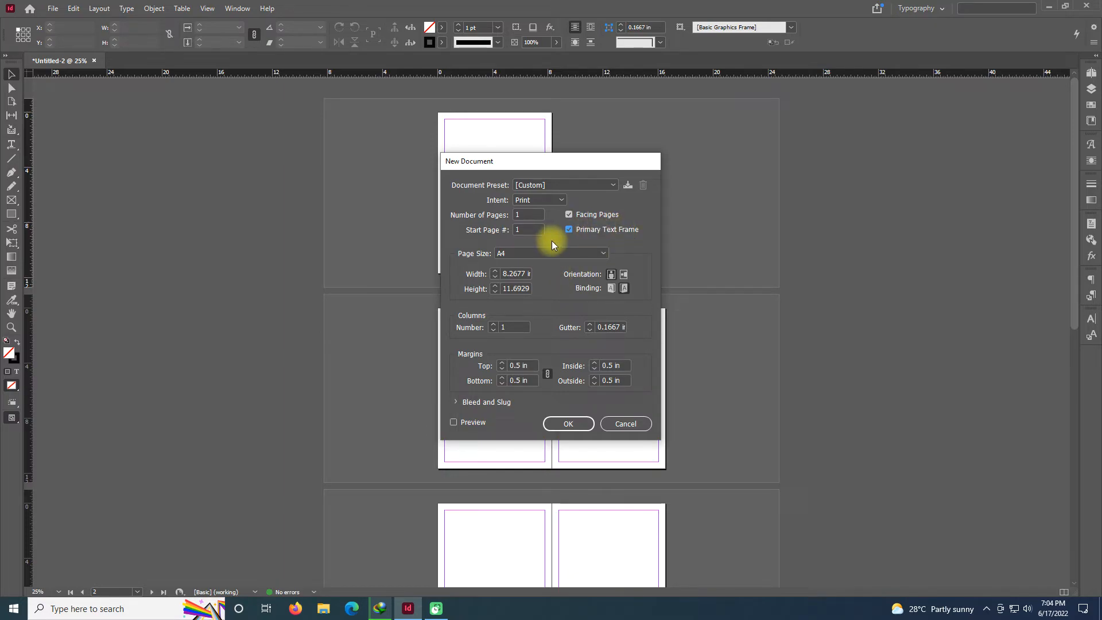
pyautogui.click(568, 424)
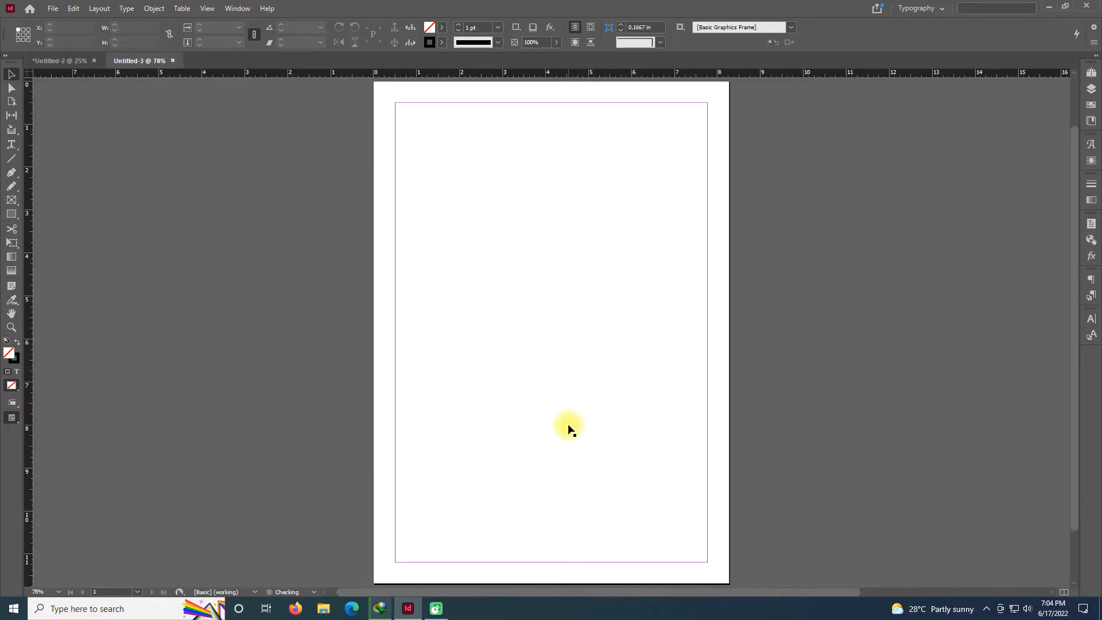
pyautogui.click(395, 124)
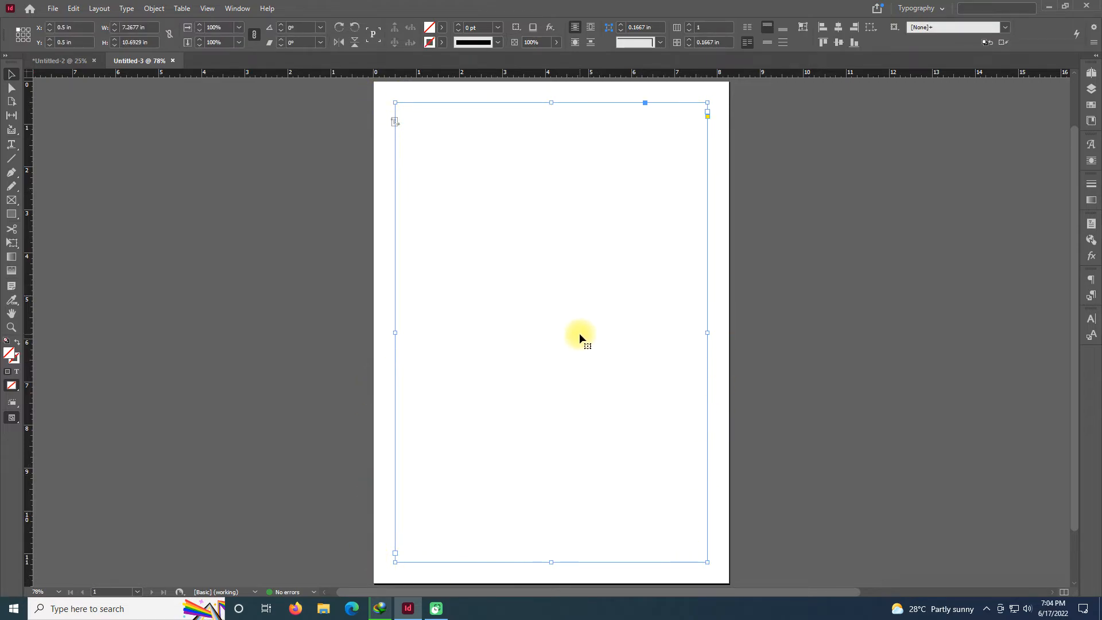
# In Untitled-2, draw a 7.2677 by 10.6929 in rectangle along the margins of page 1
pyautogui.click(57, 62)
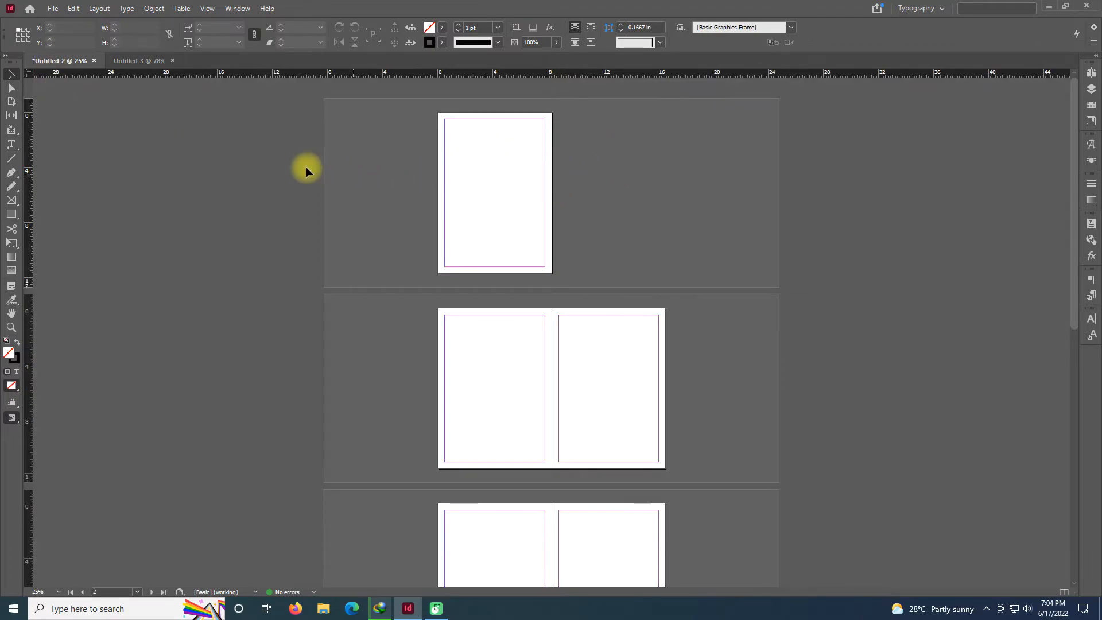
pyautogui.click(12, 214)
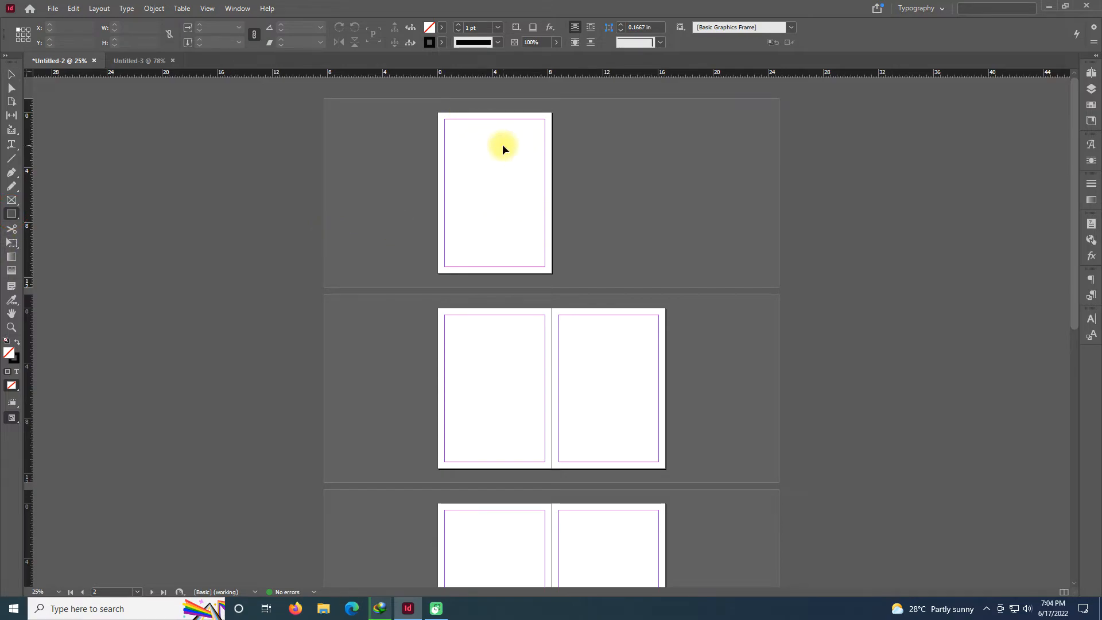
pyautogui.hotkey('ctrl', '=')
pyautogui.hotkey('ctrl', '=')
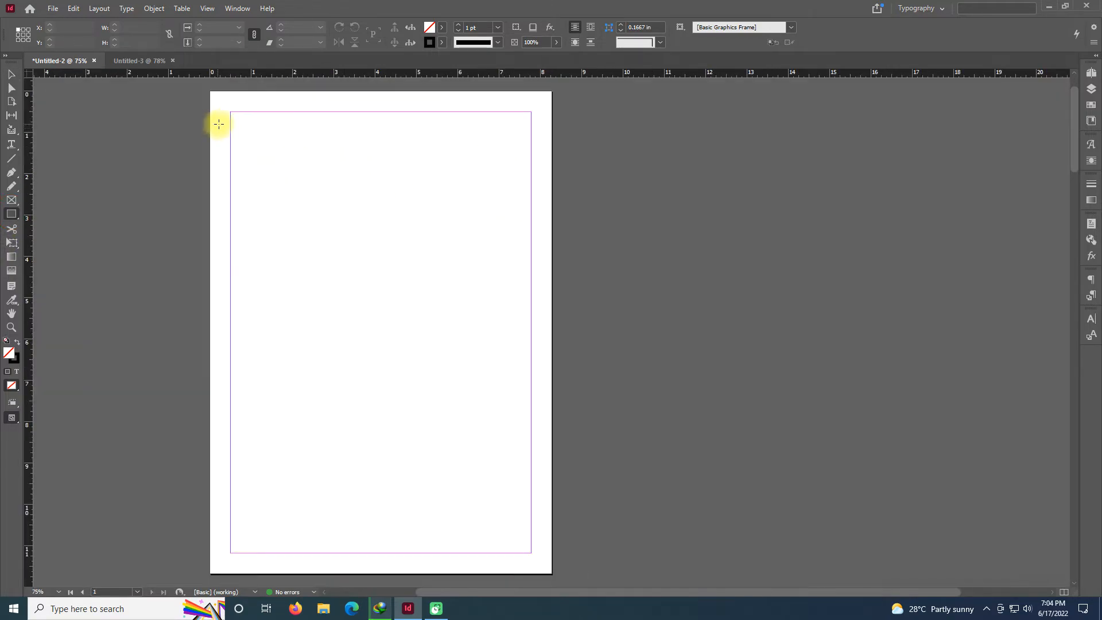
pyautogui.moveTo(230, 111); pyautogui.dragTo(531, 553)
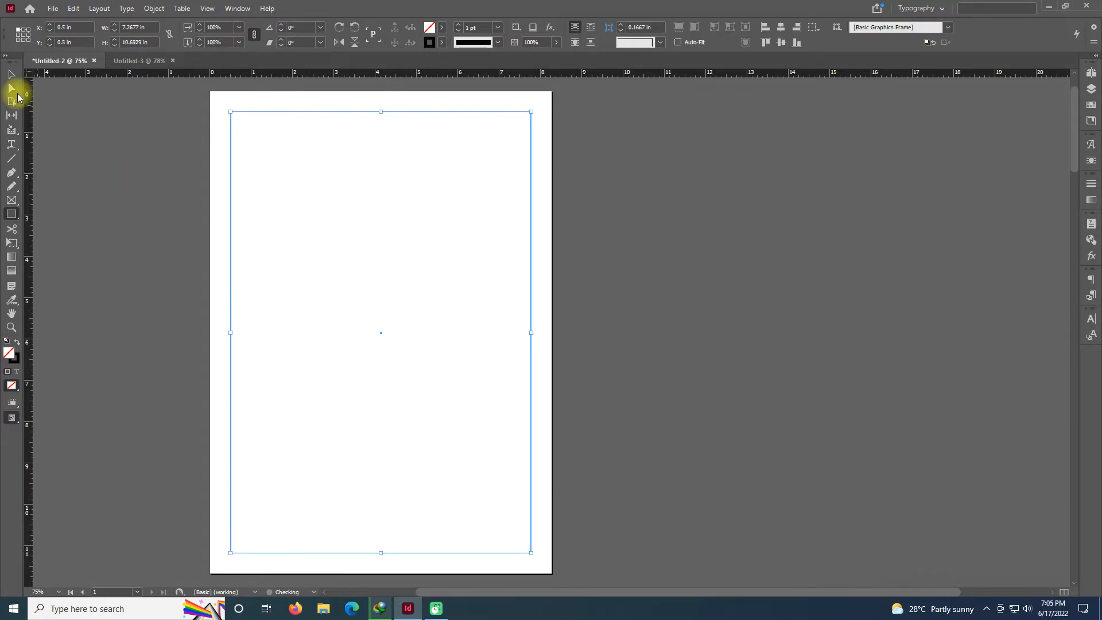
pyautogui.click(11, 74)
# In Untitled-3, enter a short text in the primary text frame and add blank paragraphs until the text flows onto page 2
pyautogui.click(131, 61)
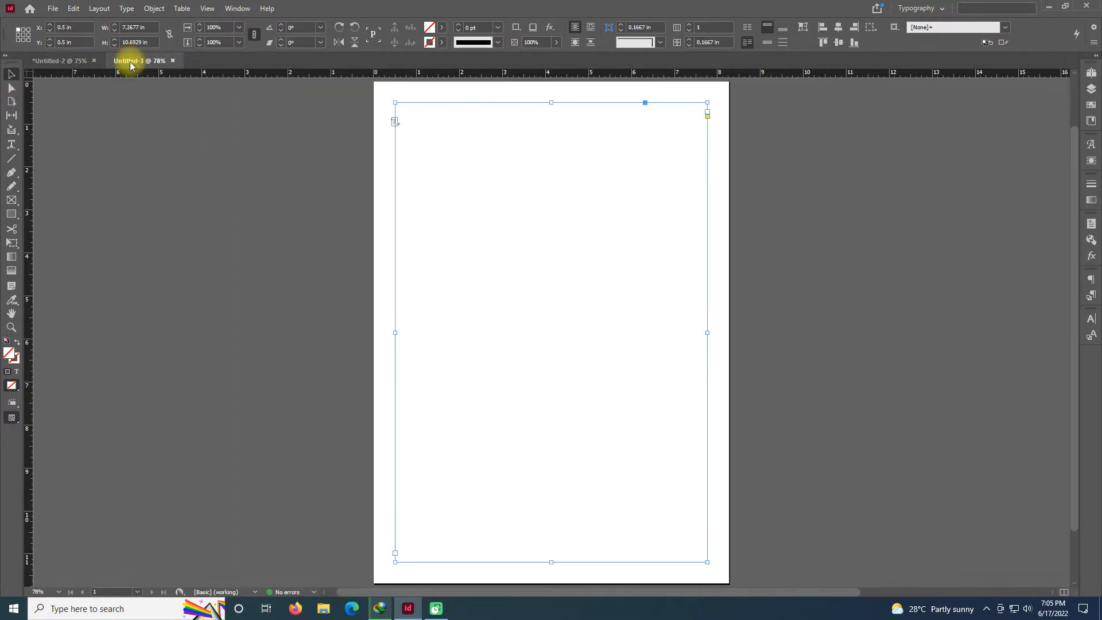
pyautogui.click(11, 144)
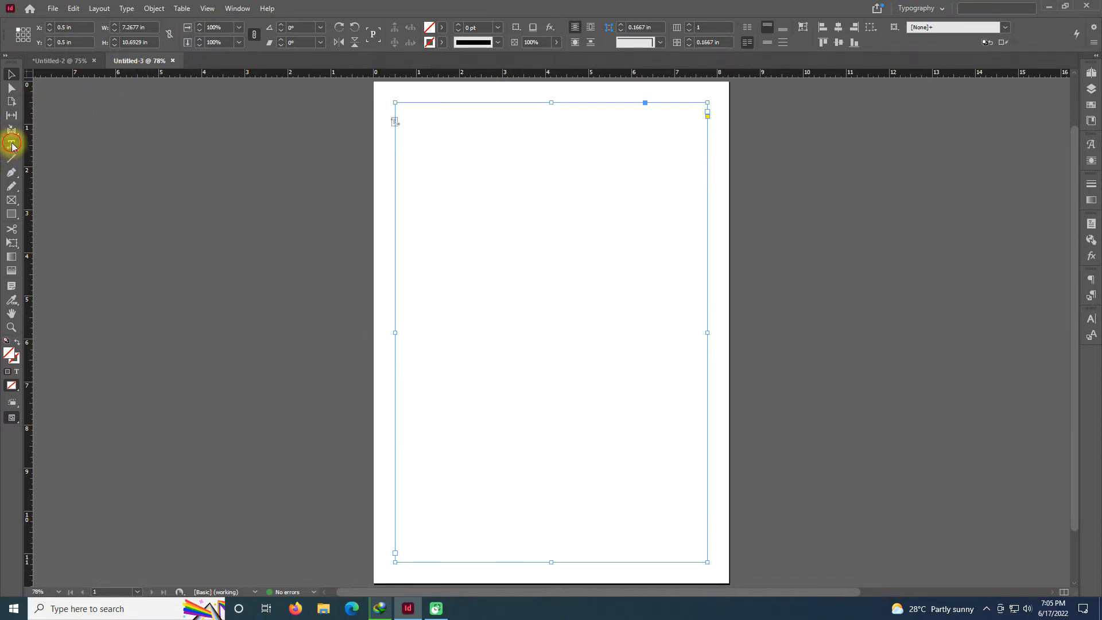
pyautogui.click(414, 115)
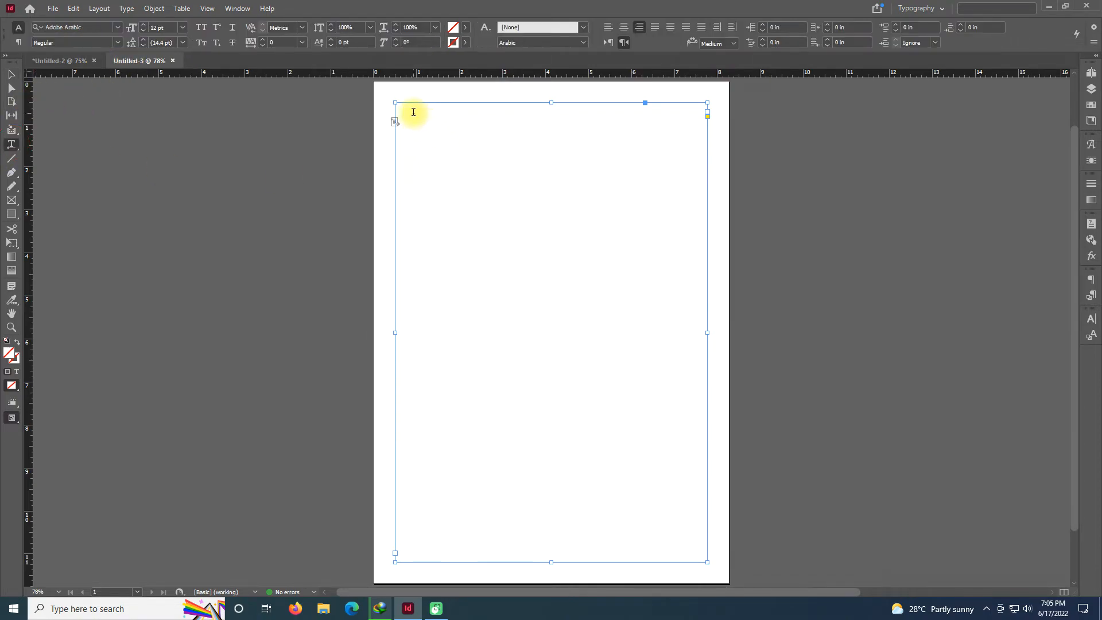
pyautogui.write('lok l')
pyautogui.press('Return')
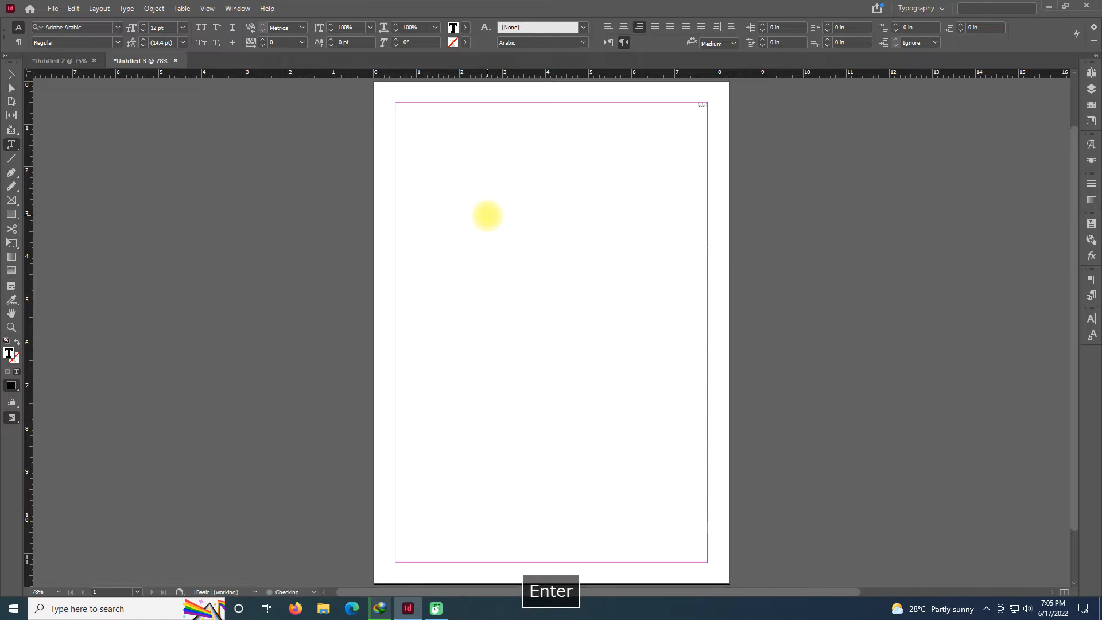
pyautogui.press('Return')
pyautogui.press('Return')
pyautogui.press('Return')
pyautogui.press('Return')
pyautogui.press('Return')
pyautogui.press('Return')
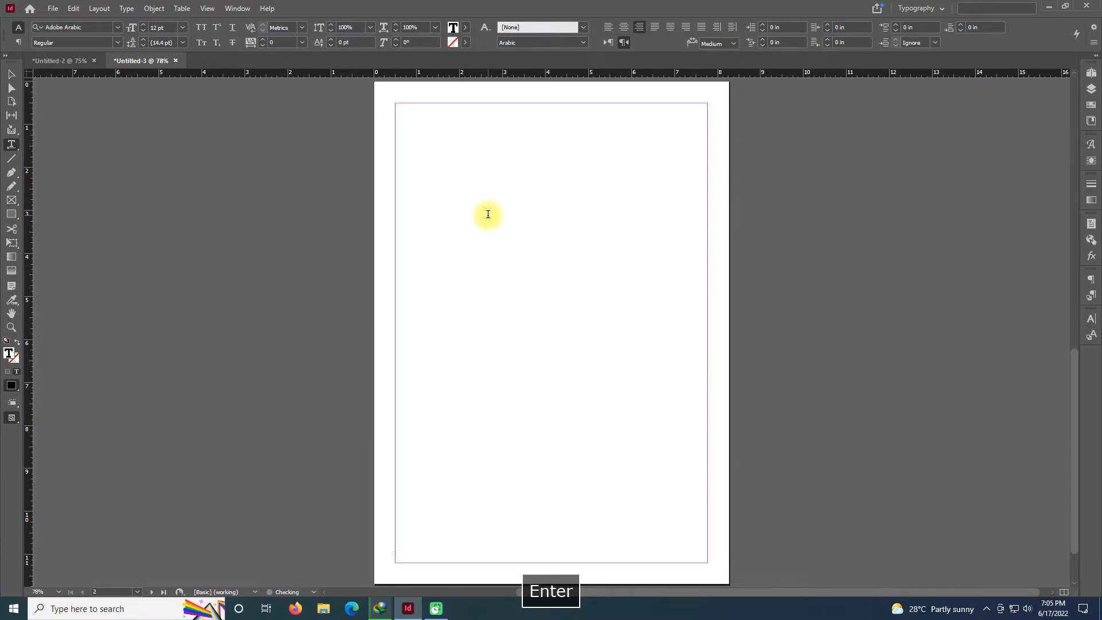
# Keep adding blank paragraphs so the text runs on through page 6, and check the pages back to the first
pyautogui.hotkey('ctrl', '-')
pyautogui.hotkey('ctrl', '-')
pyautogui.hotkey('ctrl', '-')
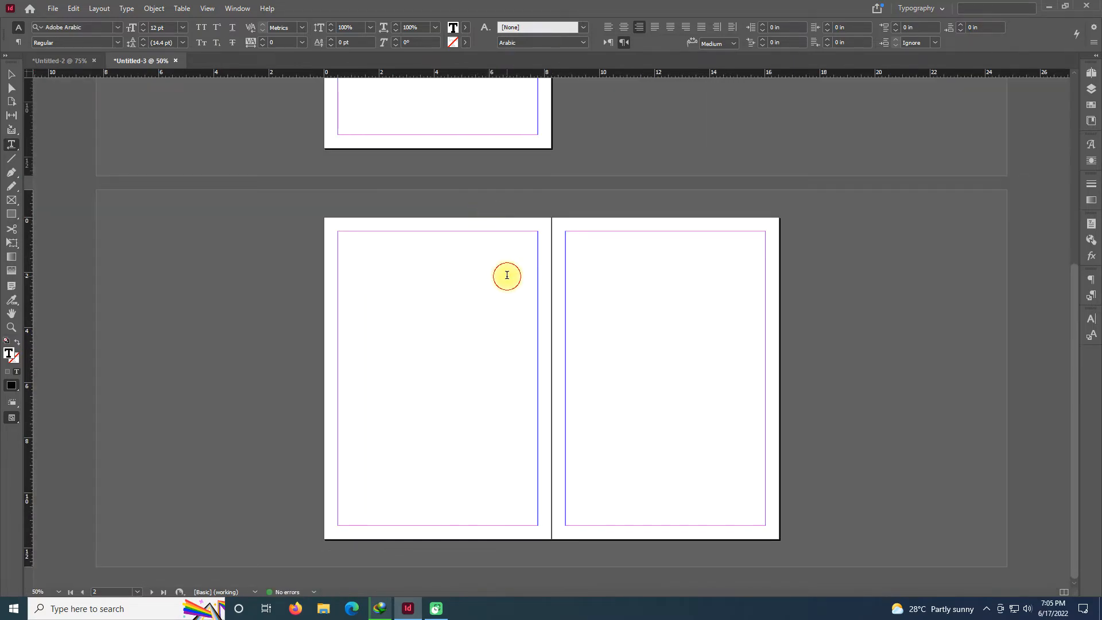
pyautogui.press('Return')
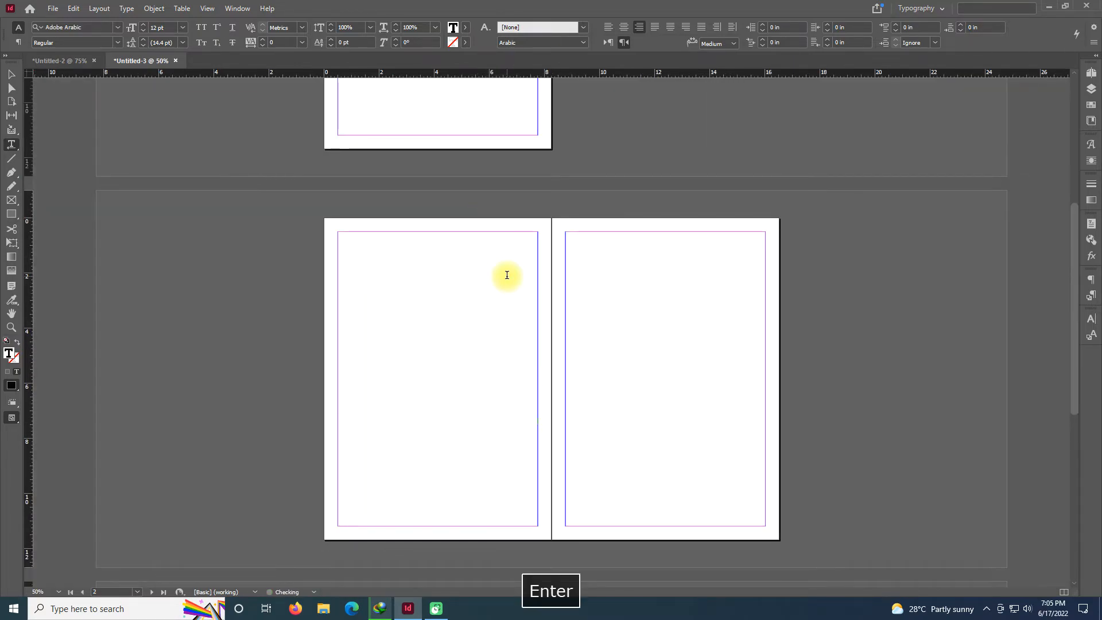
pyautogui.scroll(-3, 506, 274)
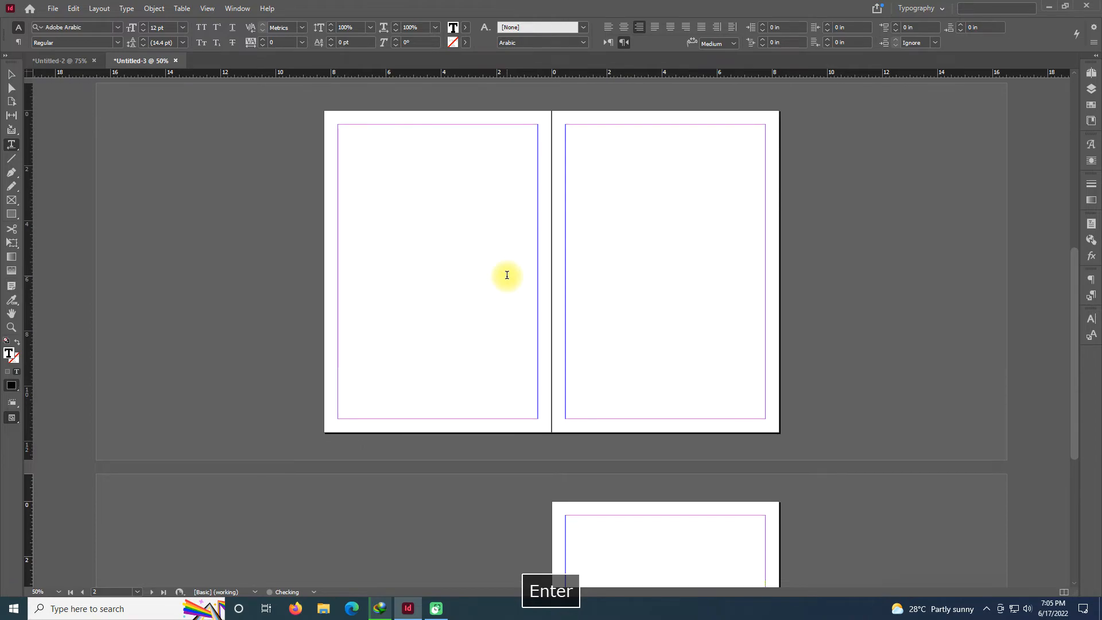
pyautogui.scroll(-4, 506, 275)
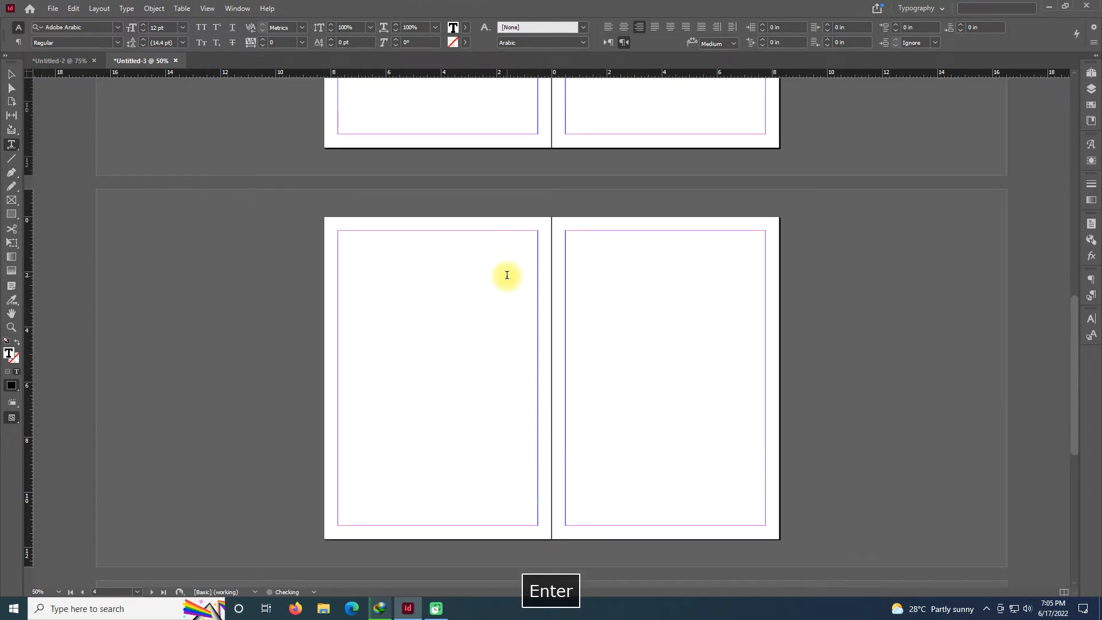
pyautogui.scroll(-7, 629, 341)
pyautogui.scroll(20, 629, 346)
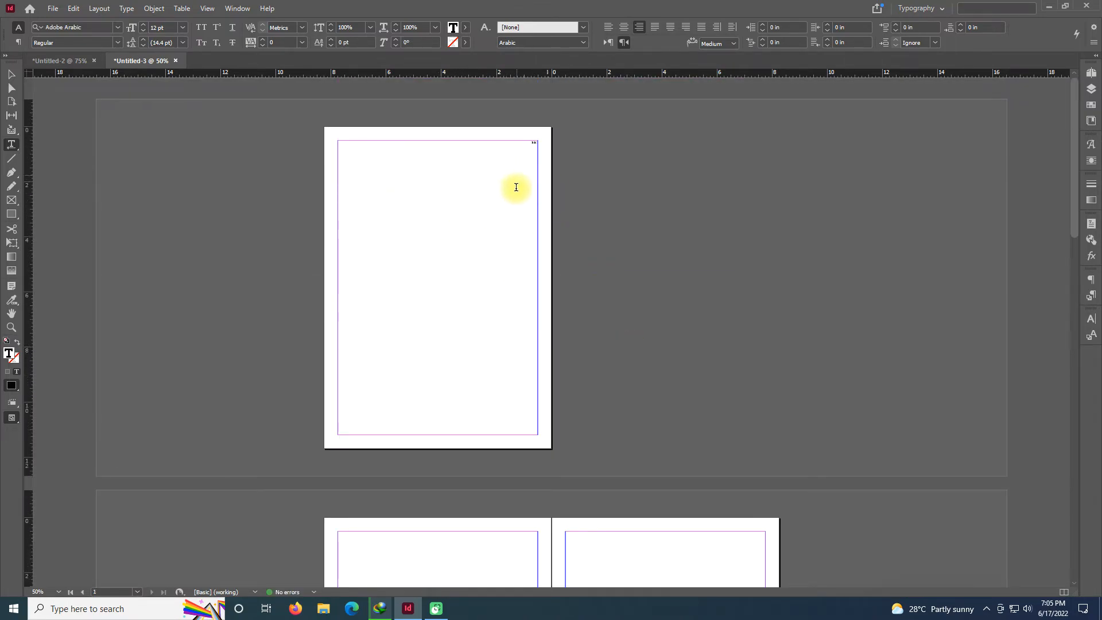
# Show the hidden characters in the Untitled-3 document
pyautogui.click(155, 8)
pyautogui.click(166, 10)
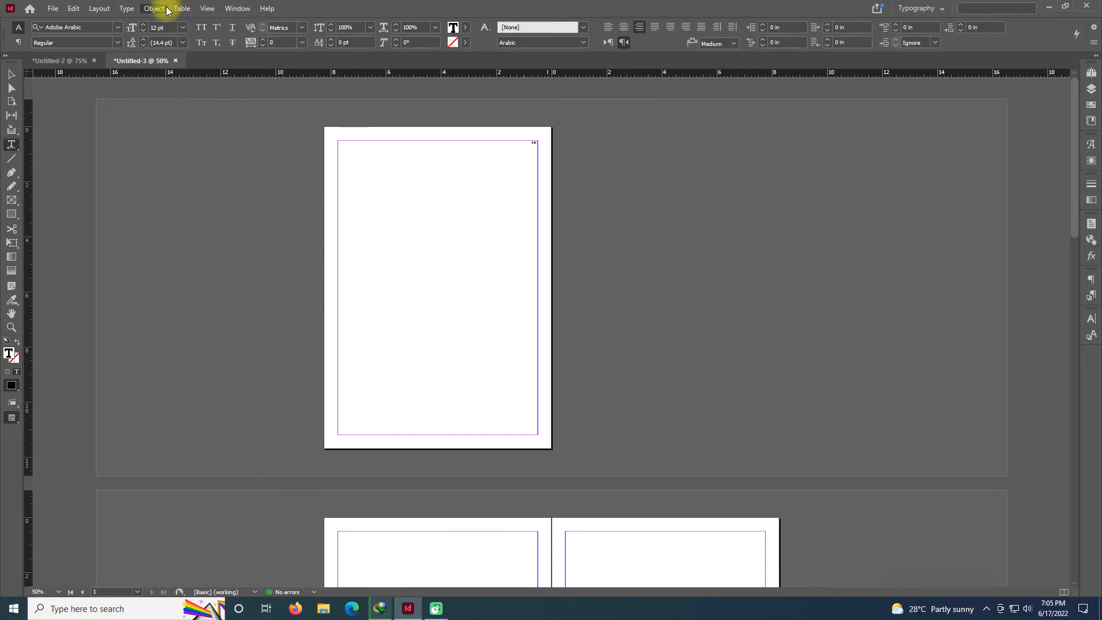
pyautogui.click(126, 8)
pyautogui.click(209, 448)
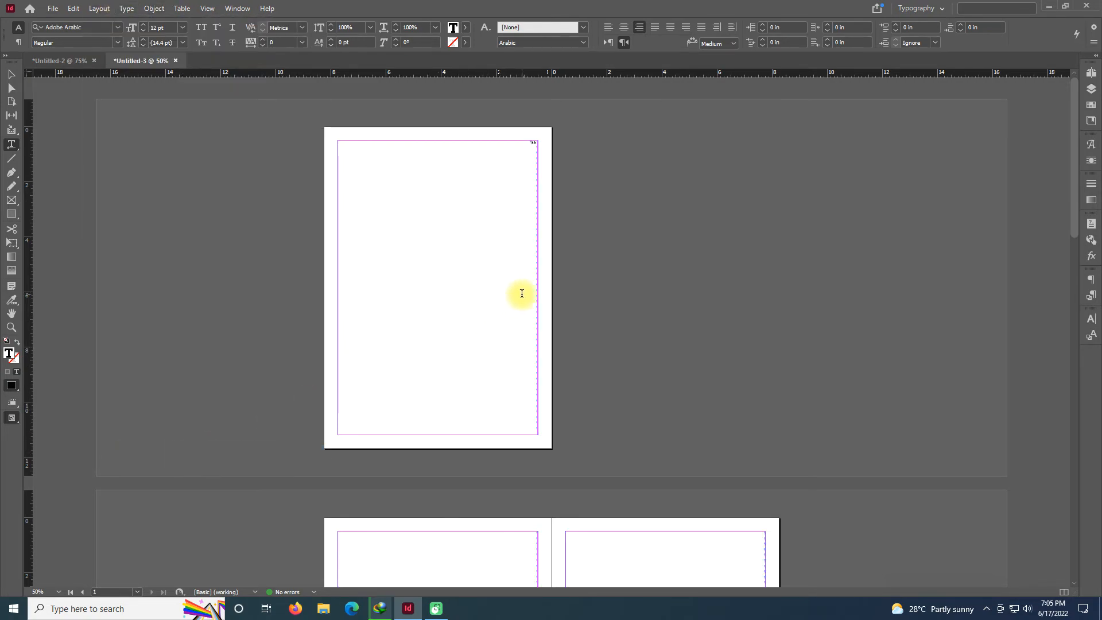
# Add more blank paragraphs at the end of the text on page 6 until it flows onto page 7
pyautogui.scroll(-8, 534, 304)
pyautogui.hotkey('ctrl', '=')
pyautogui.hotkey('ctrl', '=')
pyautogui.scroll(-6, 571, 270)
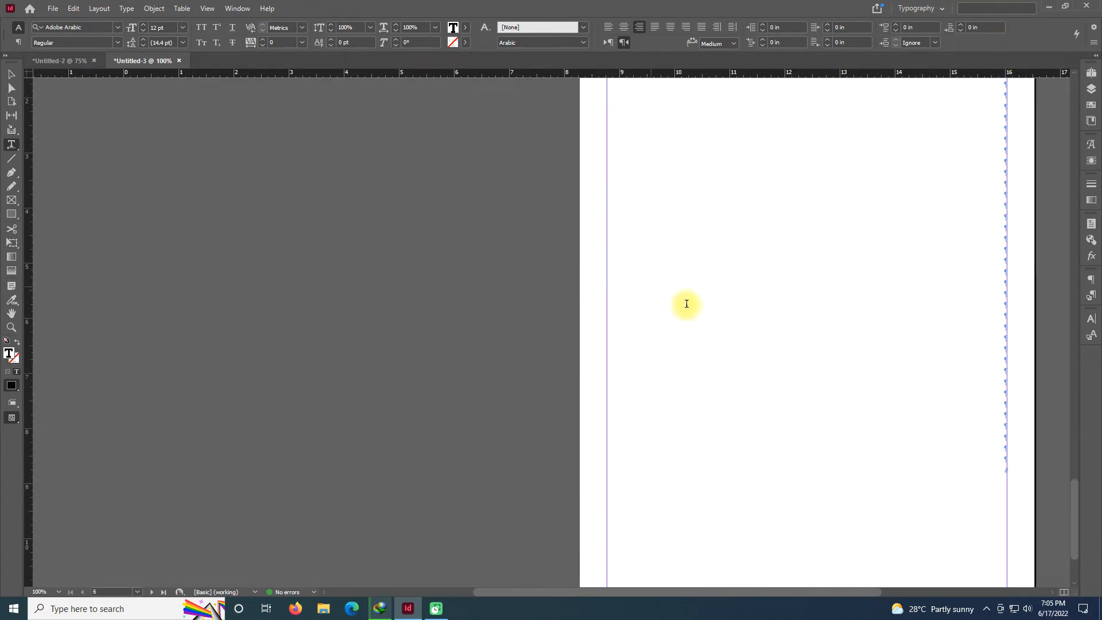
pyautogui.scroll(-2, 790, 339)
pyautogui.press('Return')
pyautogui.press('Return')
pyautogui.press('Return')
pyautogui.press('Return')
pyautogui.press('Return')
pyautogui.press('Return')
pyautogui.press('Return')
pyautogui.press('Return')
pyautogui.press('Return')
pyautogui.press('Return')
pyautogui.press('Return')
pyautogui.press('Return')
pyautogui.press('Return')
pyautogui.press('Return')
pyautogui.press('Return')
pyautogui.press('Return')
pyautogui.press('Return')
pyautogui.press('Return')
pyautogui.press('Return')
pyautogui.press('Return')
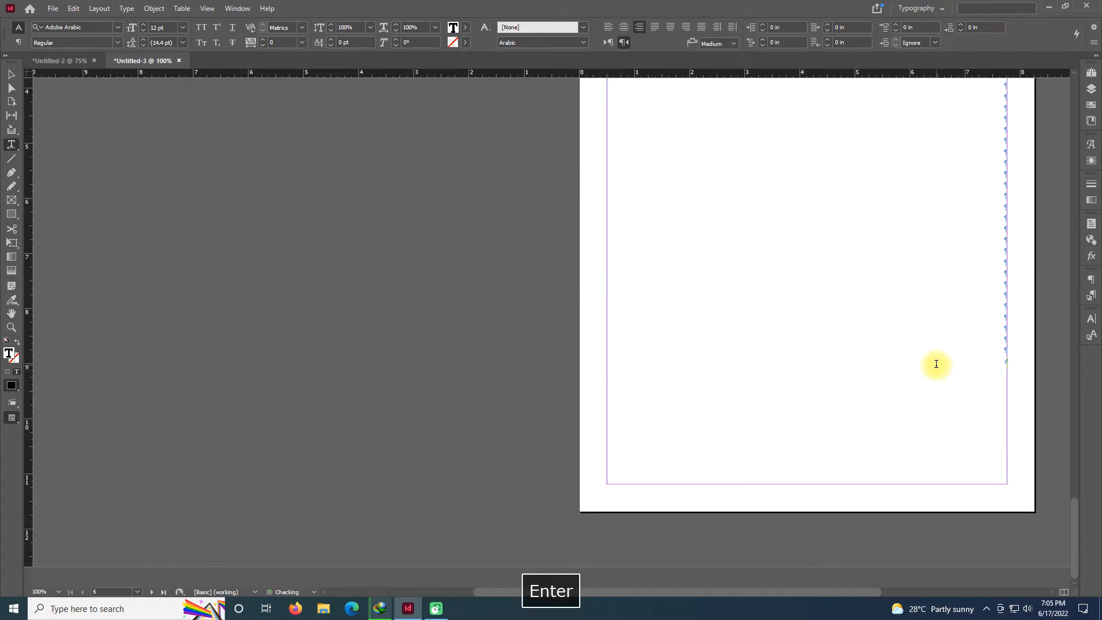
pyautogui.press('Return')
pyautogui.press('Return')
pyautogui.press('Return')
pyautogui.press('Return')
pyautogui.press('Return')
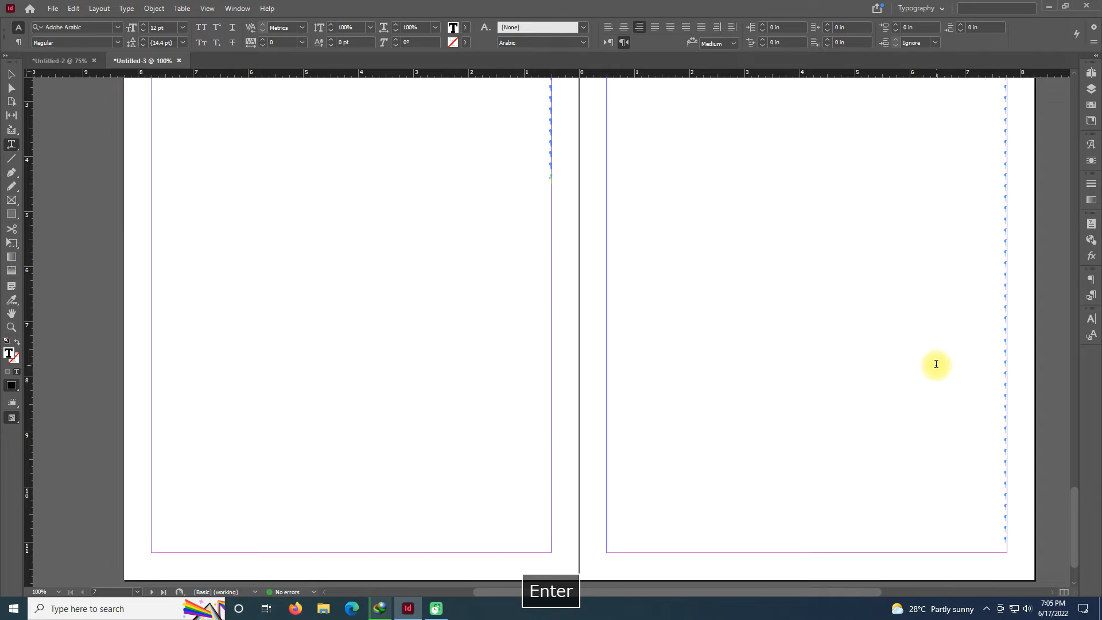
pyautogui.hotkey('ctrl', '-')
pyautogui.hotkey('ctrl', '-')
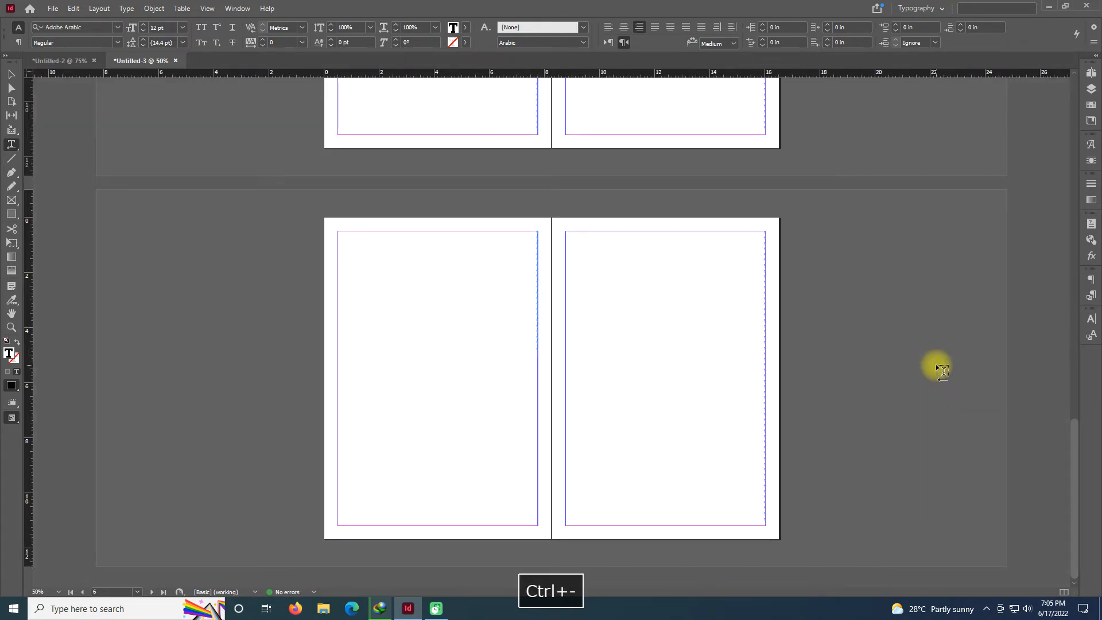
# Return to Untitled-2, shift the page 1 rectangle off the margins, and move it back to X 0.5 in, Y 0.5 in
pyautogui.click(10, 74)
pyautogui.click(463, 163)
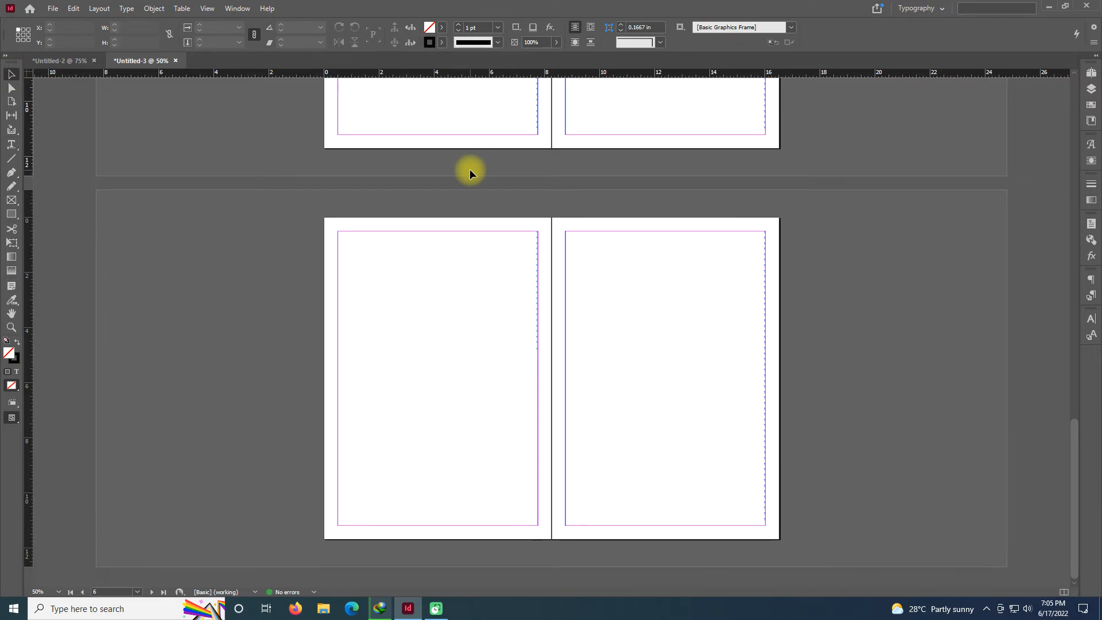
pyautogui.click(74, 62)
pyautogui.click(672, 197)
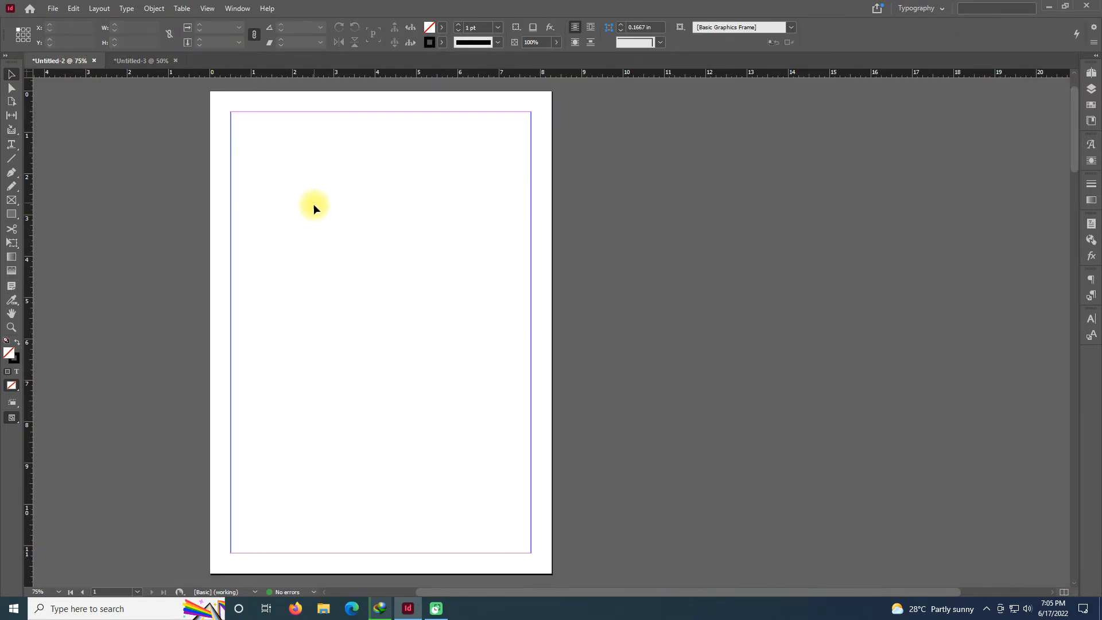
pyautogui.click(247, 131)
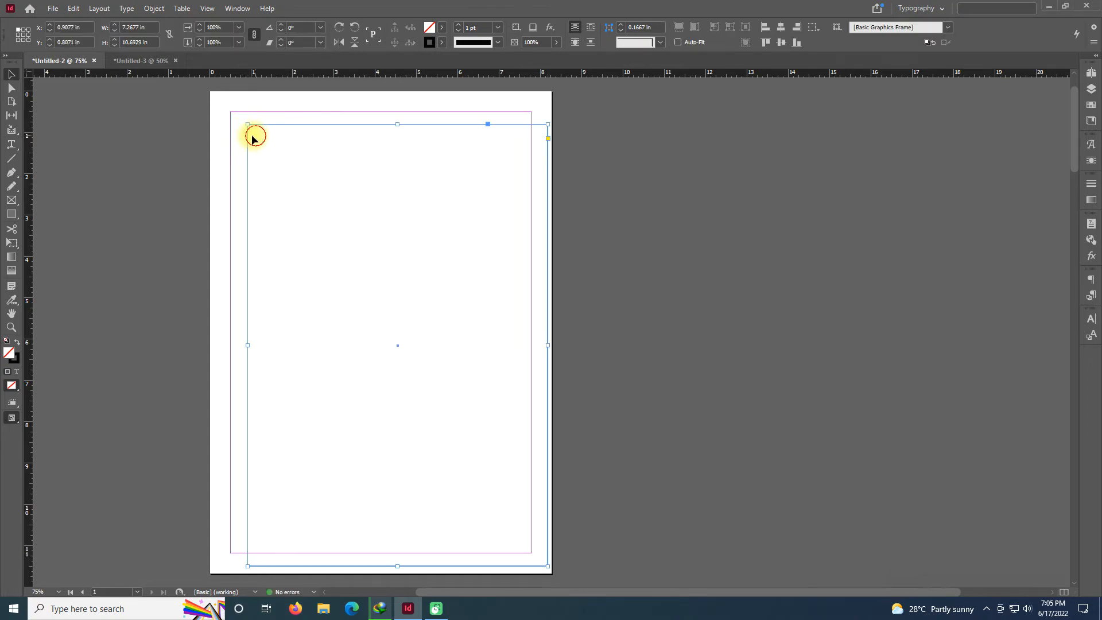
pyautogui.moveTo(246, 131); pyautogui.dragTo(230, 118)
# Show the hidden characters and fill the page 1 frame with blank paragraphs until its text overflows
pyautogui.click(127, 8)
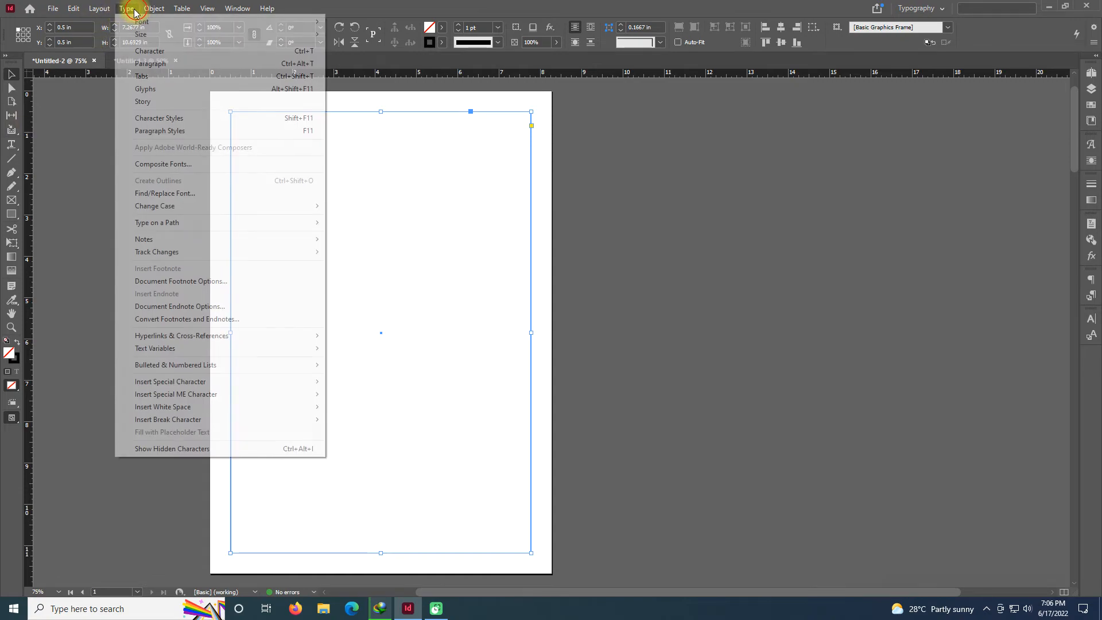
pyautogui.click(198, 448)
pyautogui.click(12, 144)
pyautogui.click(513, 136)
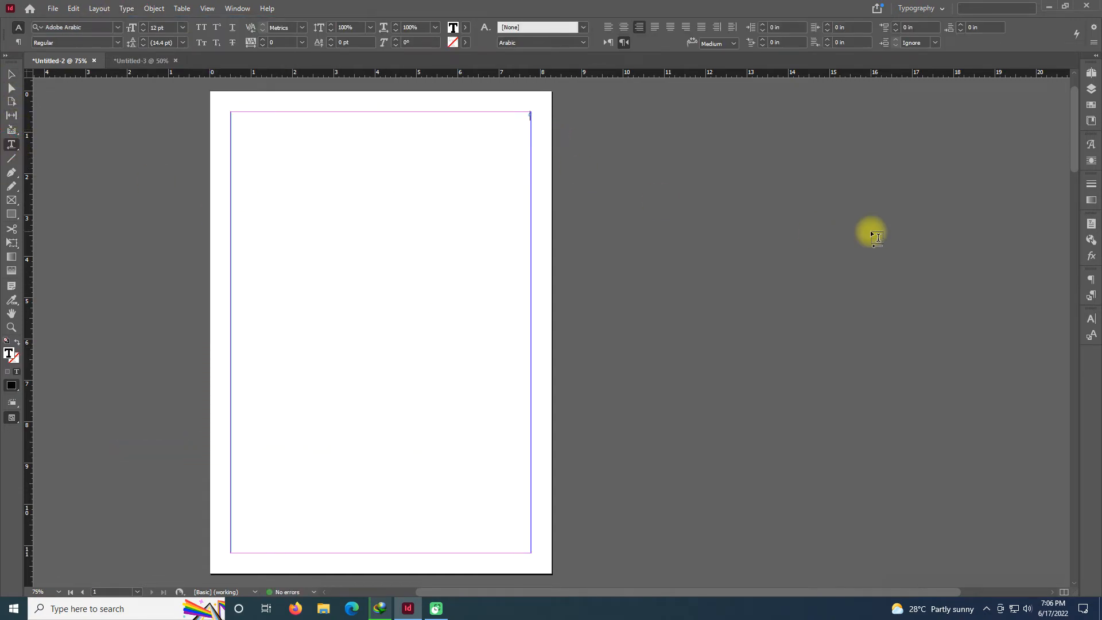
pyautogui.press('Return')
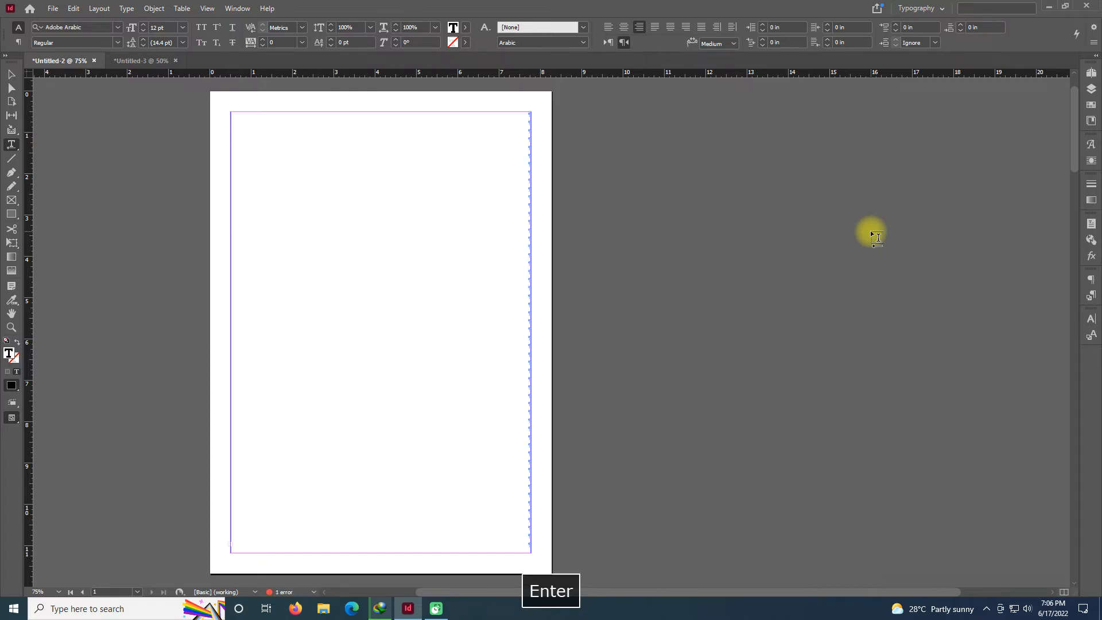
# Thread the overflowing text of the page 1 frame into a new text frame on the right-hand page of the next spread
pyautogui.click(12, 74)
pyautogui.click(635, 251)
pyautogui.hotkey('ctrl', '-')
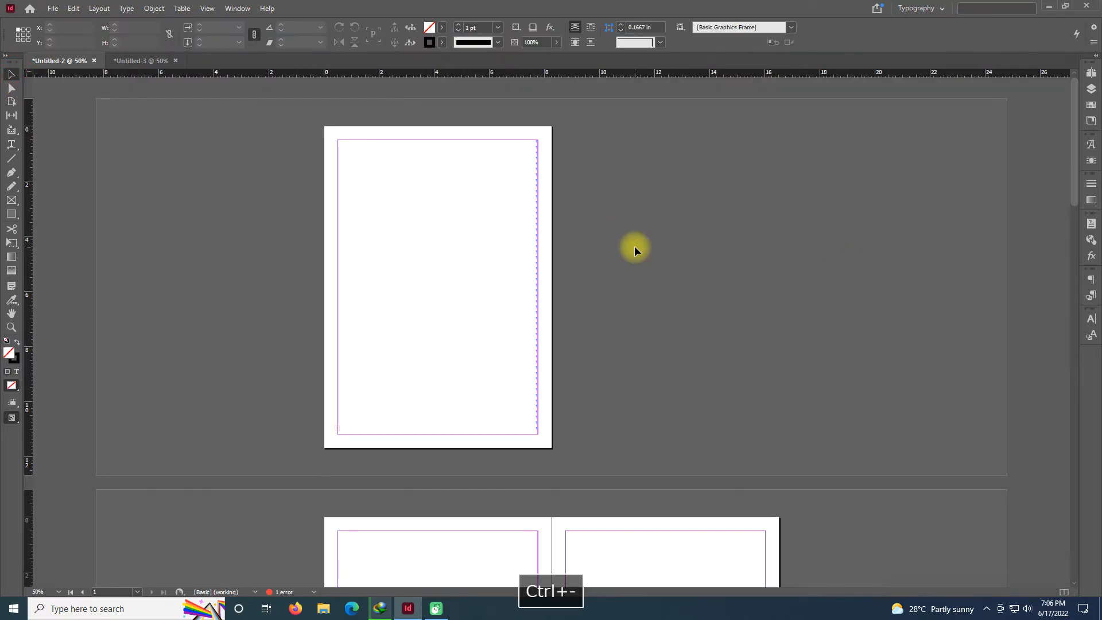
pyautogui.scroll(-2, 625, 248)
pyautogui.scroll(2, 615, 251)
pyautogui.click(454, 236)
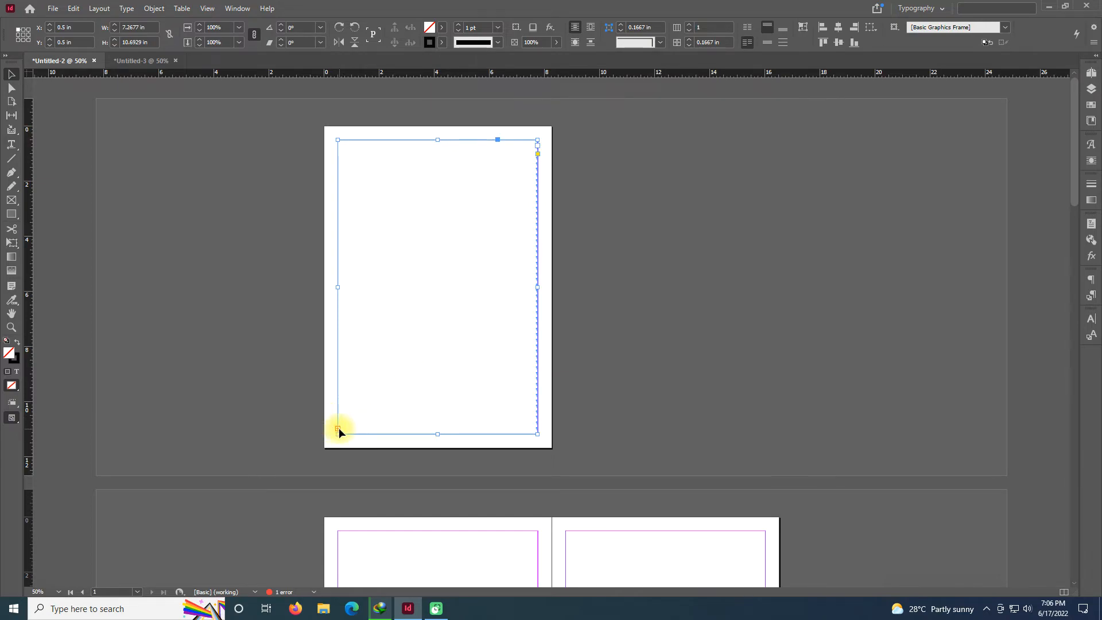
pyautogui.scroll(-5, 637, 435)
pyautogui.click(583, 298)
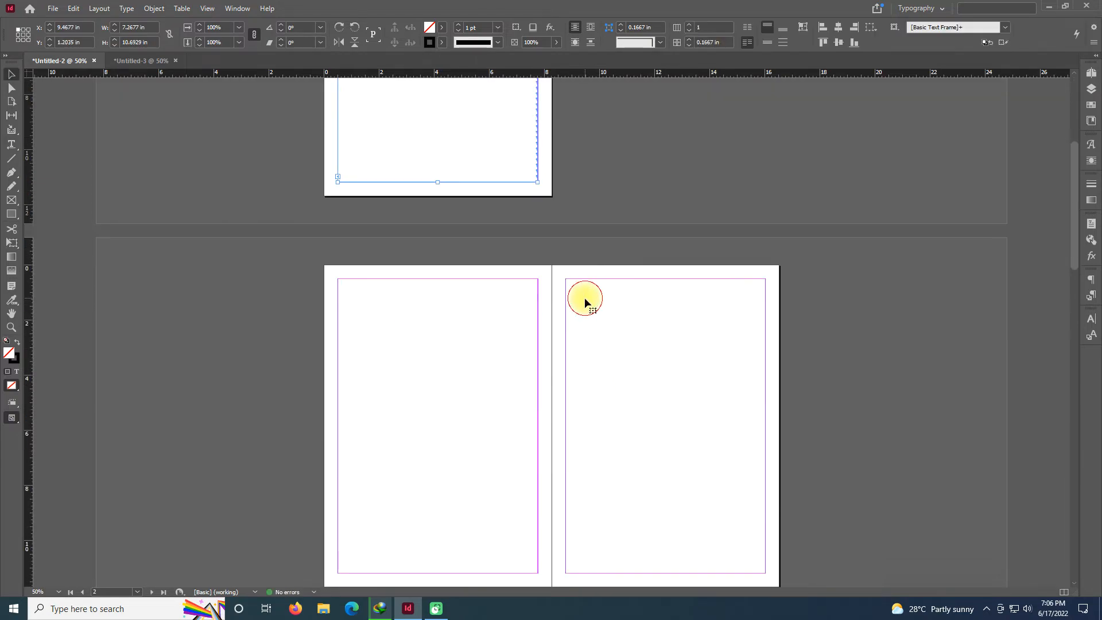
# Fit the new right-hand frame to the page margins and add blank paragraphs until its text overflows
pyautogui.moveTo(606, 323); pyautogui.dragTo(606, 304)
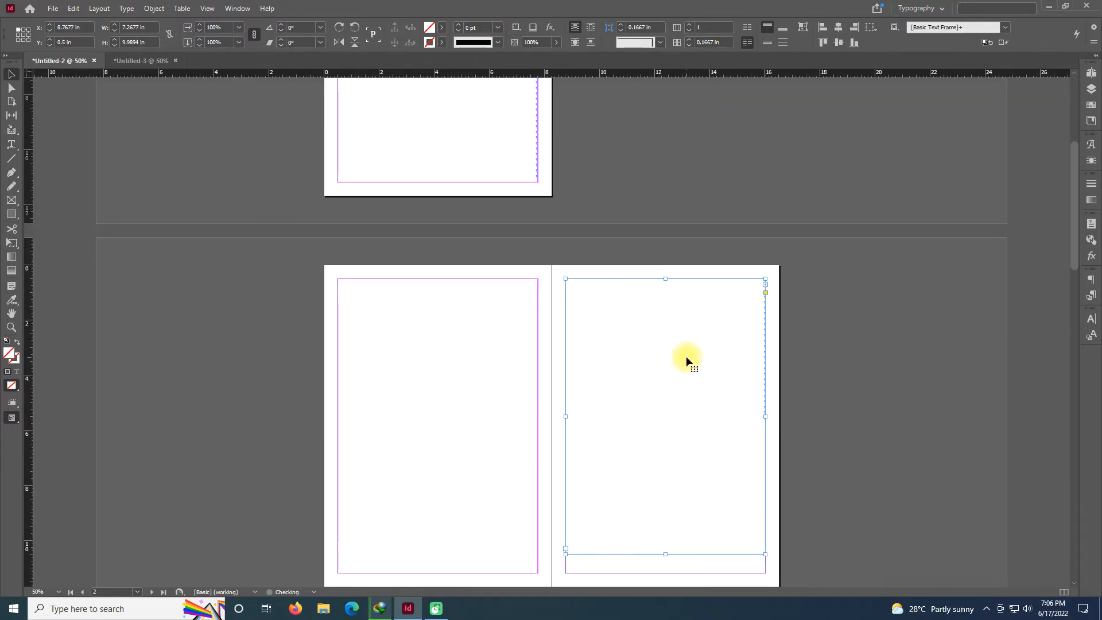
pyautogui.moveTo(666, 554); pyautogui.dragTo(664, 573)
pyautogui.press('t')
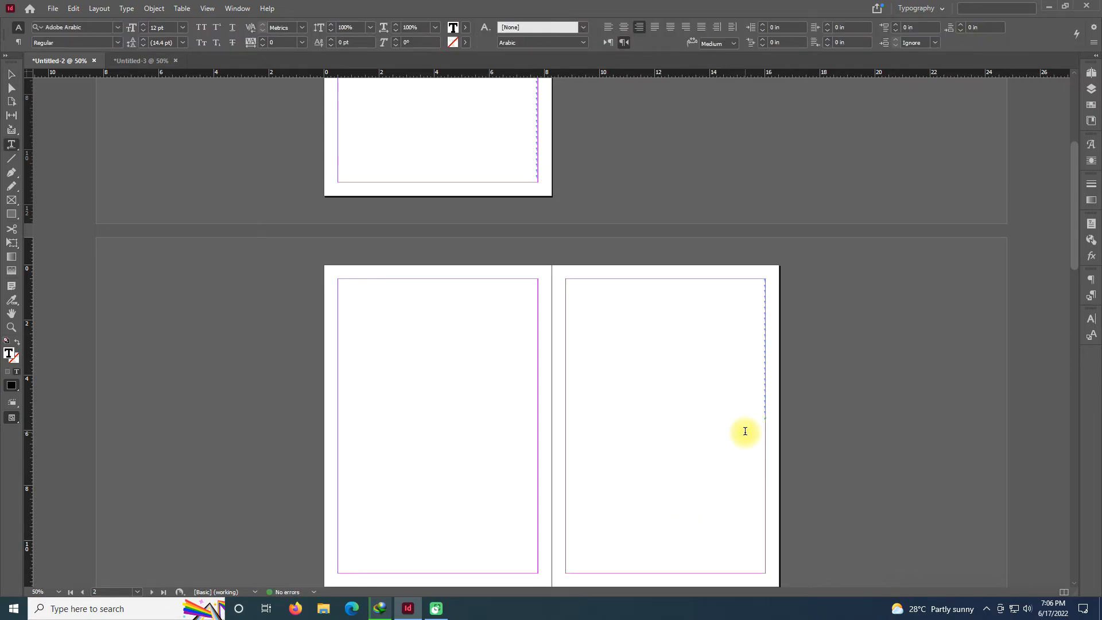
pyautogui.press('Return')
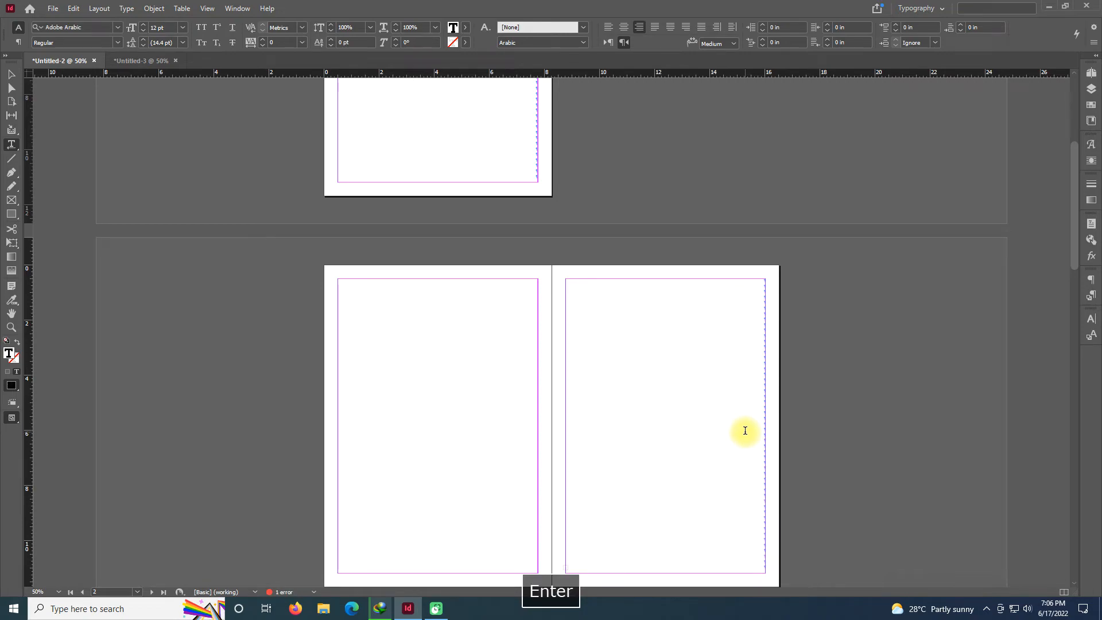
# Thread the right-hand frame's overflow into a new frame on the left-hand page and fit that frame to the margins
pyautogui.click(11, 74)
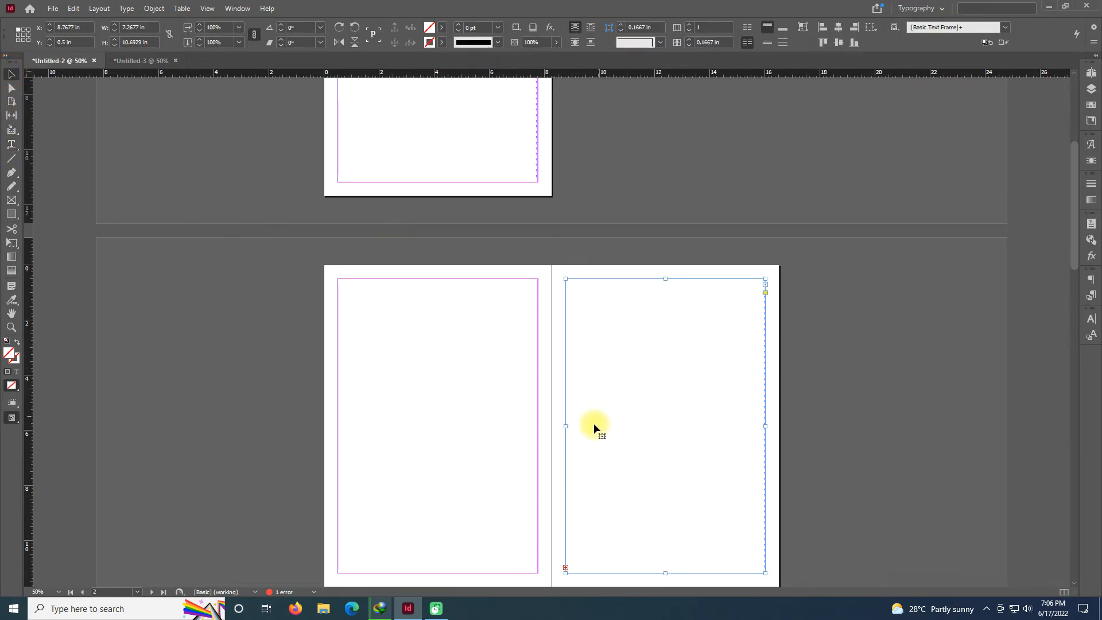
pyautogui.click(564, 568)
pyautogui.click(411, 380)
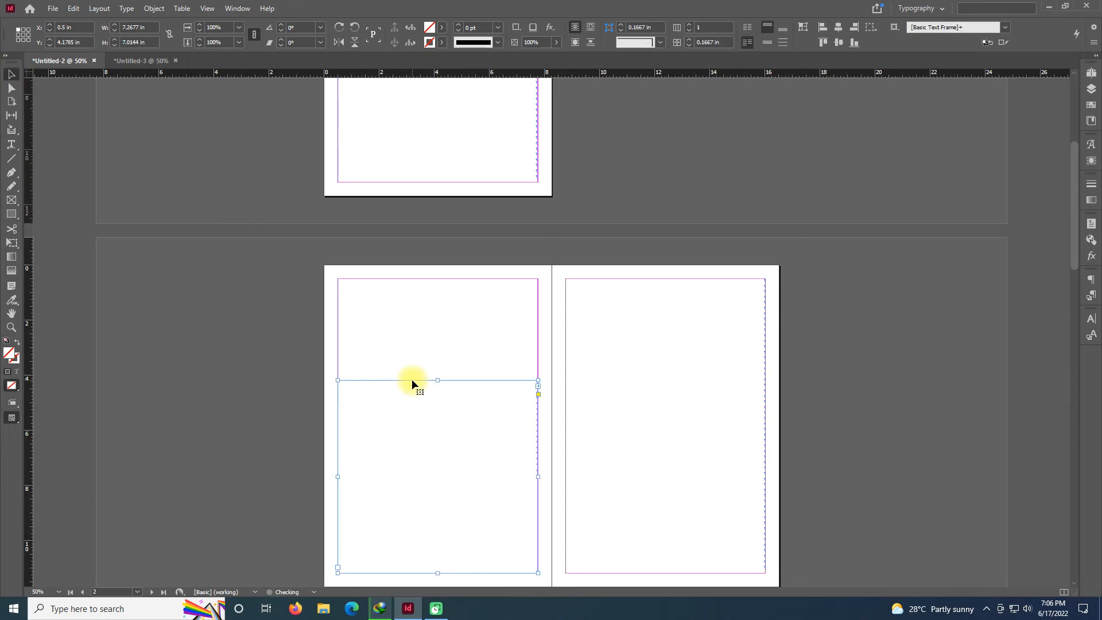
pyautogui.moveTo(445, 415); pyautogui.dragTo(445, 317)
pyautogui.moveTo(439, 472); pyautogui.dragTo(432, 572)
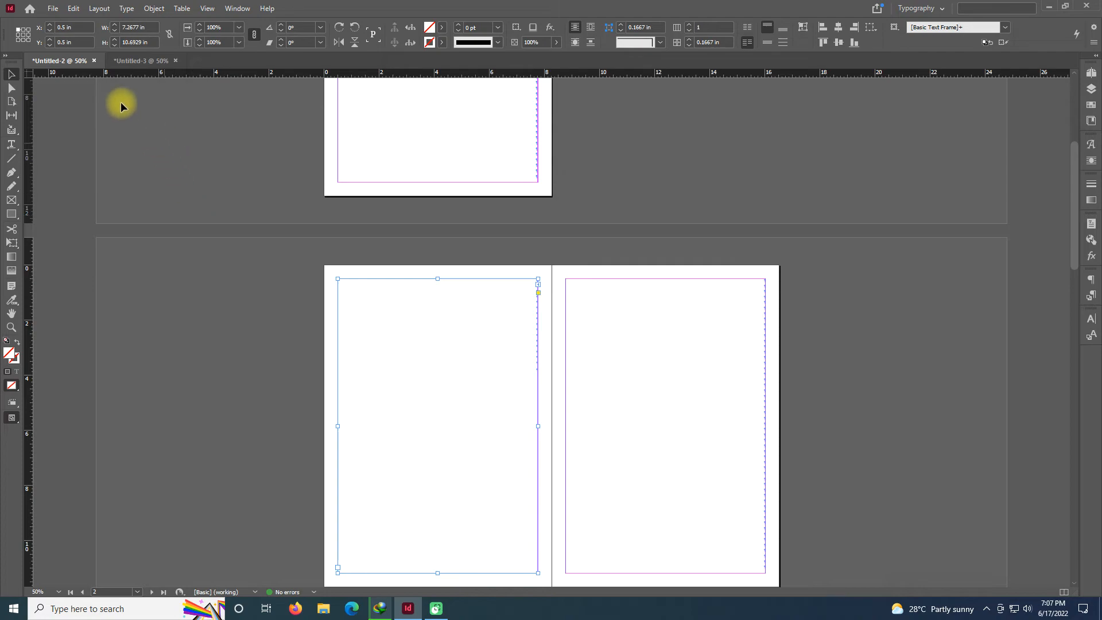
# Close the Untitled-2 and Untitled-3 documents without saving changes
pyautogui.click(95, 60)
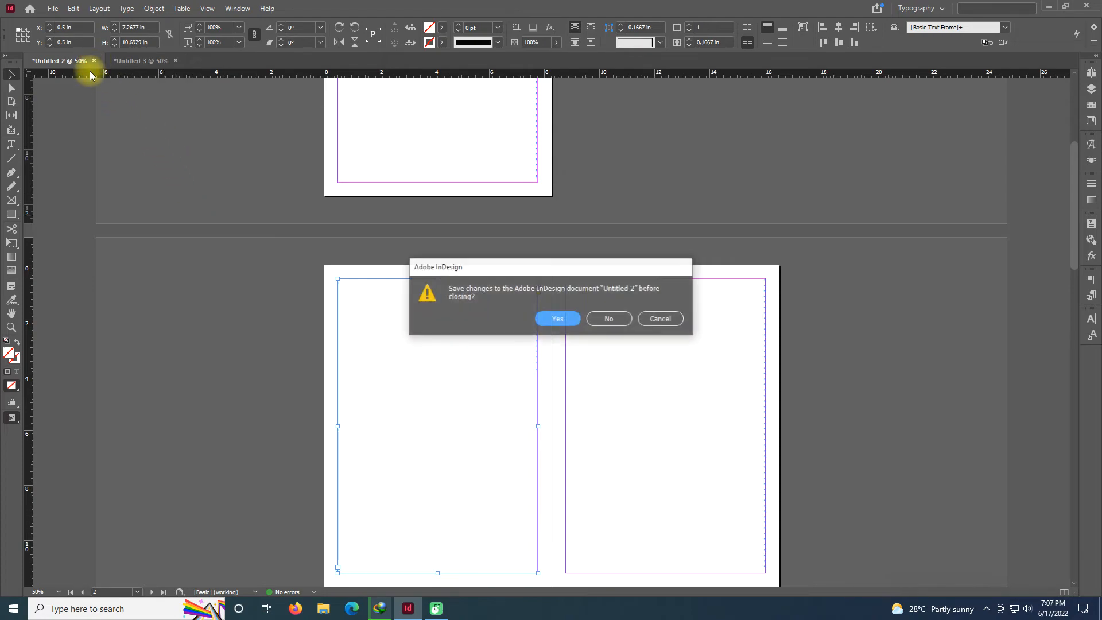
pyautogui.click(606, 318)
pyautogui.click(94, 61)
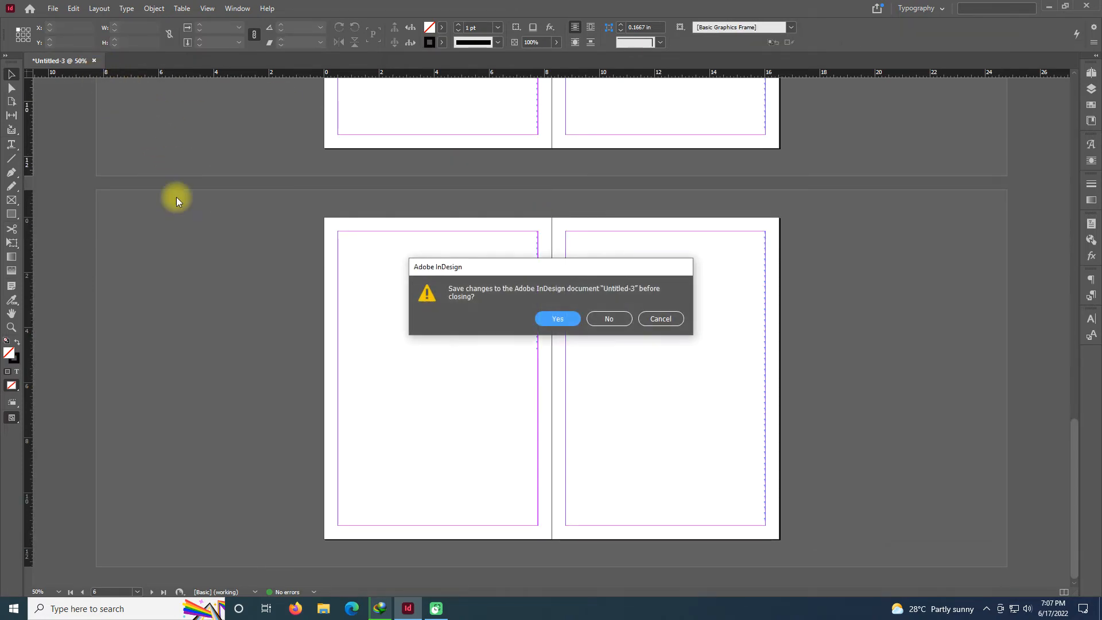
pyautogui.click(606, 318)
# Start setting up a new document with Facing Pages kept on and Primary Text Frame enabled
pyautogui.click(27, 9)
pyautogui.moveTo(46, 21)
pyautogui.click(263, 21)
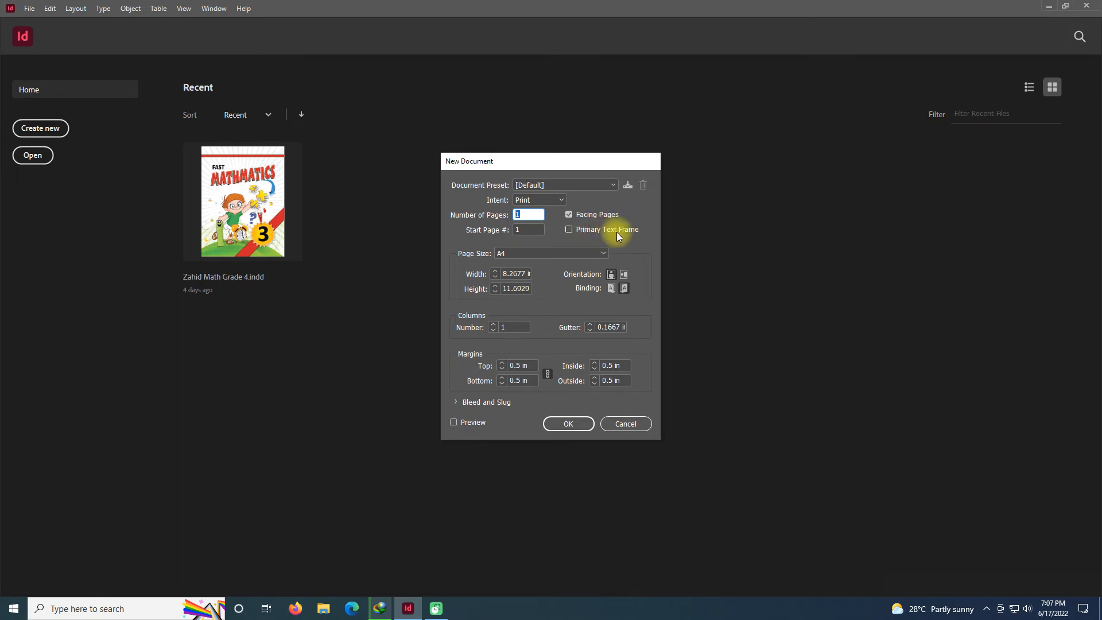
pyautogui.click(568, 230)
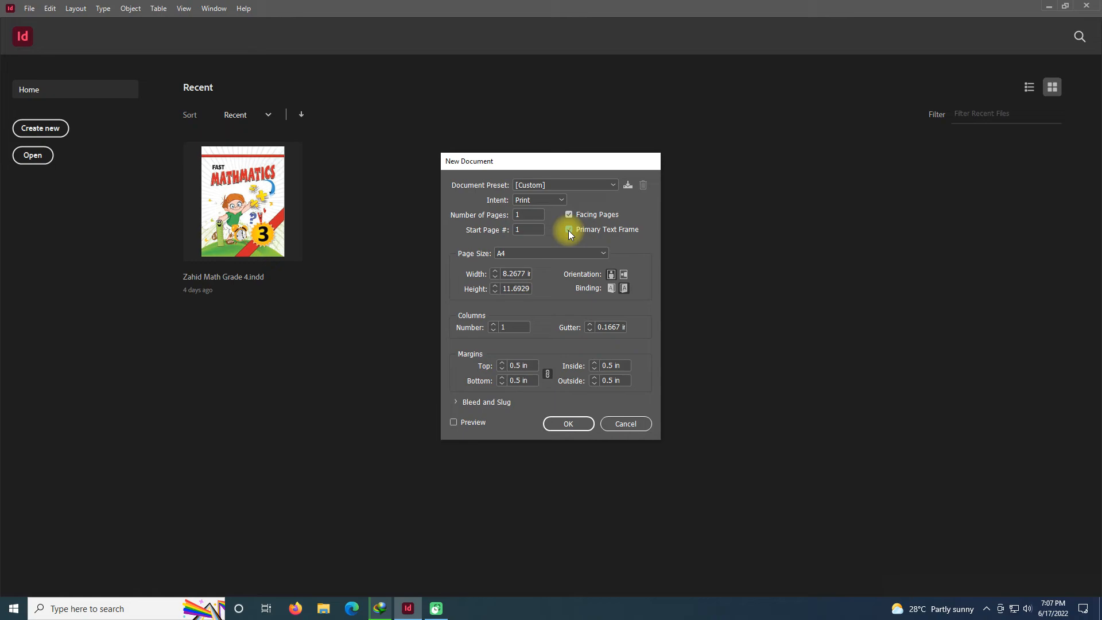
pyautogui.click(568, 230)
# Review the available page sizes, set the page size to Letter, and check its width
pyautogui.click(603, 254)
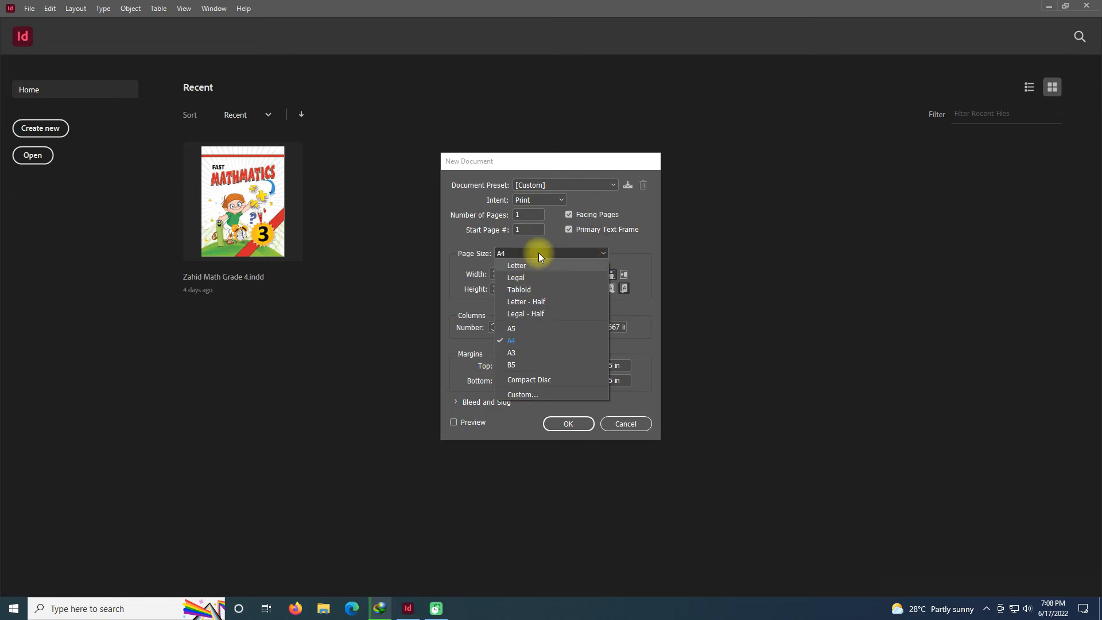
pyautogui.click(621, 243)
pyautogui.moveTo(503, 274); pyautogui.dragTo(533, 277)
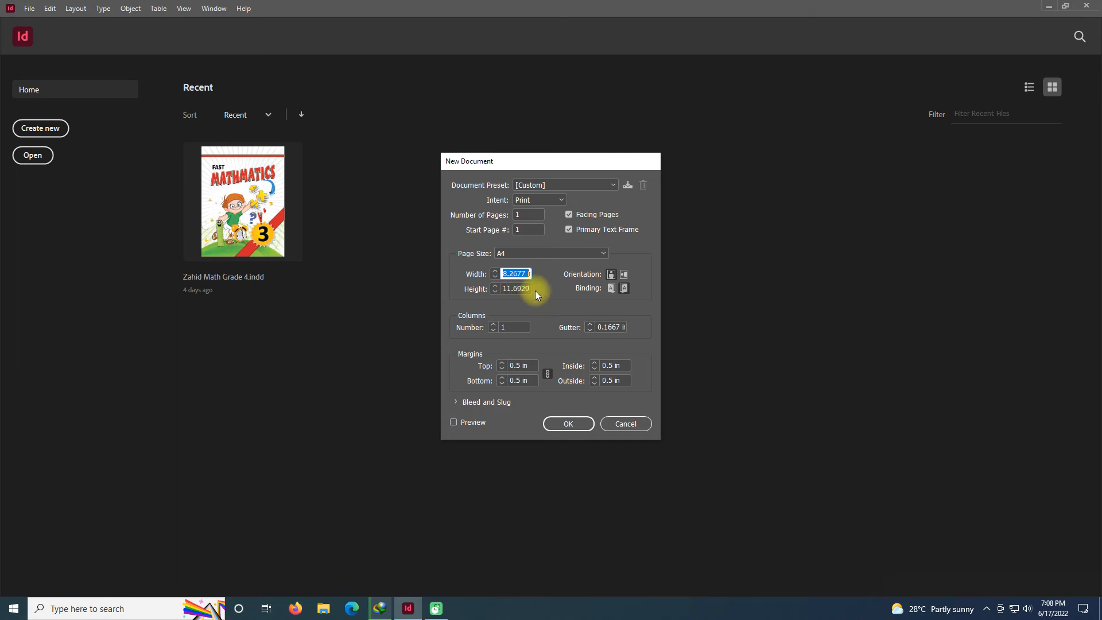
pyautogui.click(600, 253)
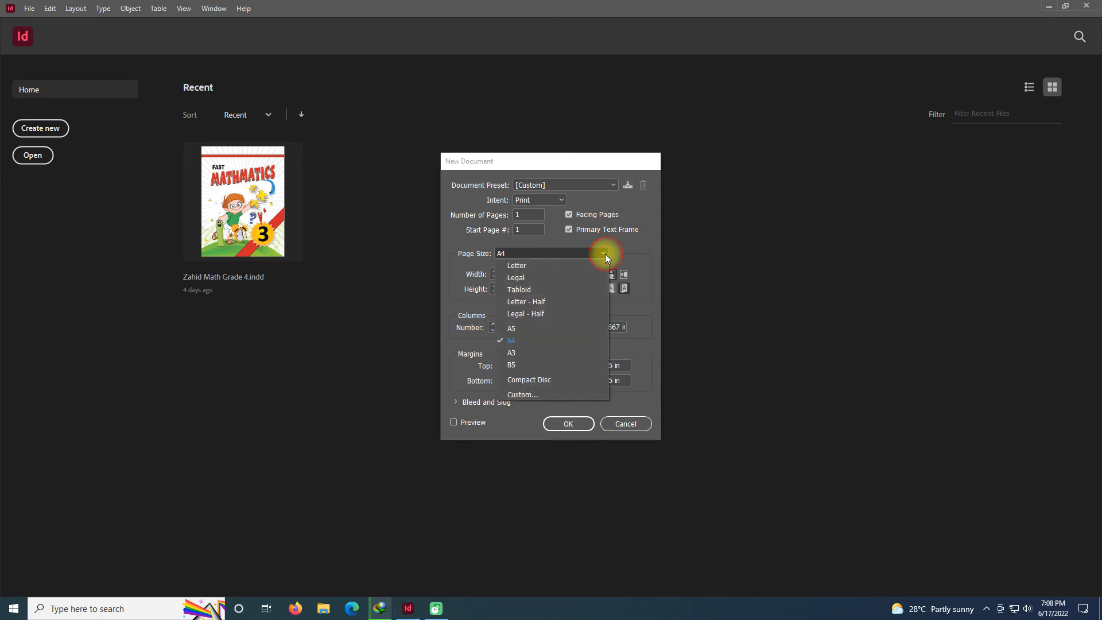
pyautogui.click(528, 266)
pyautogui.click(522, 273)
pyautogui.moveTo(521, 270); pyautogui.dragTo(488, 274)
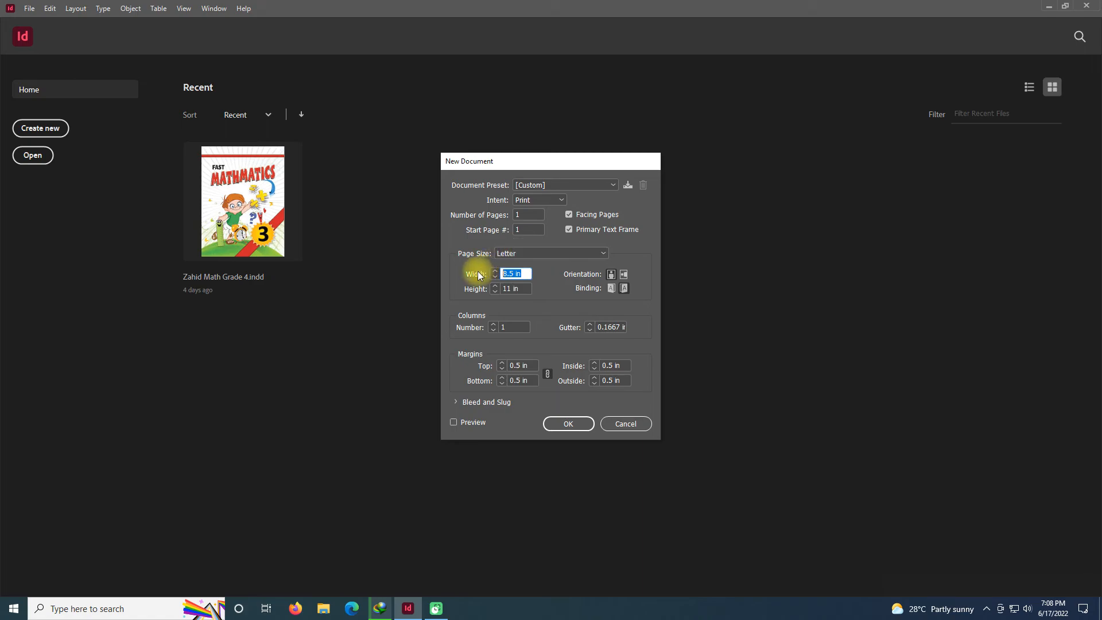
pyautogui.click(527, 273)
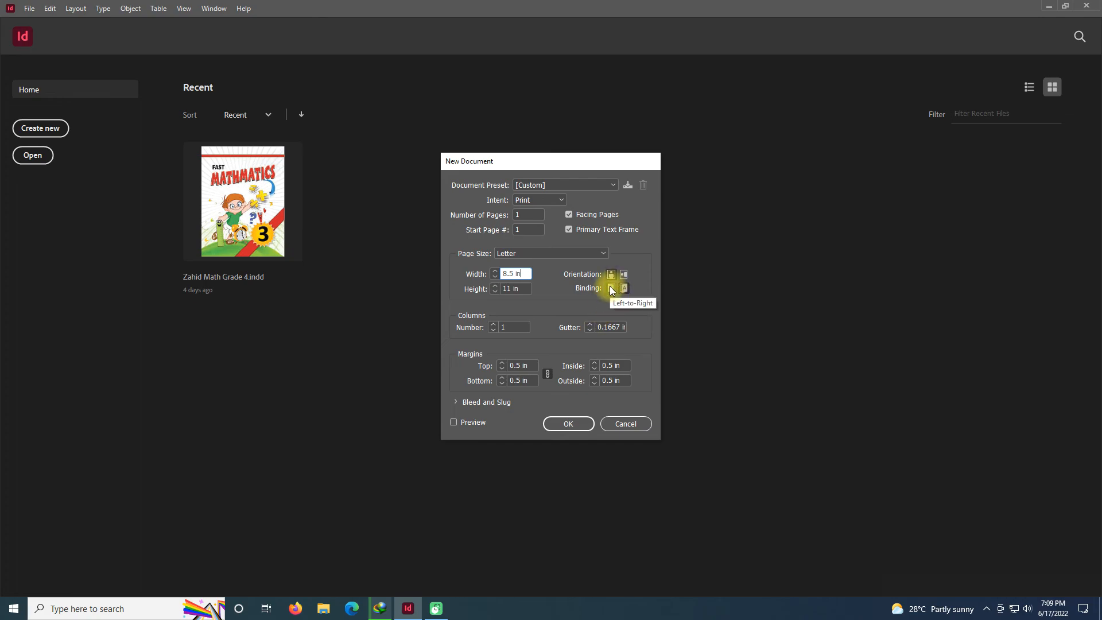
# Switch the binding to Left-to-Right and back to Right-to-Left
pyautogui.click(611, 288)
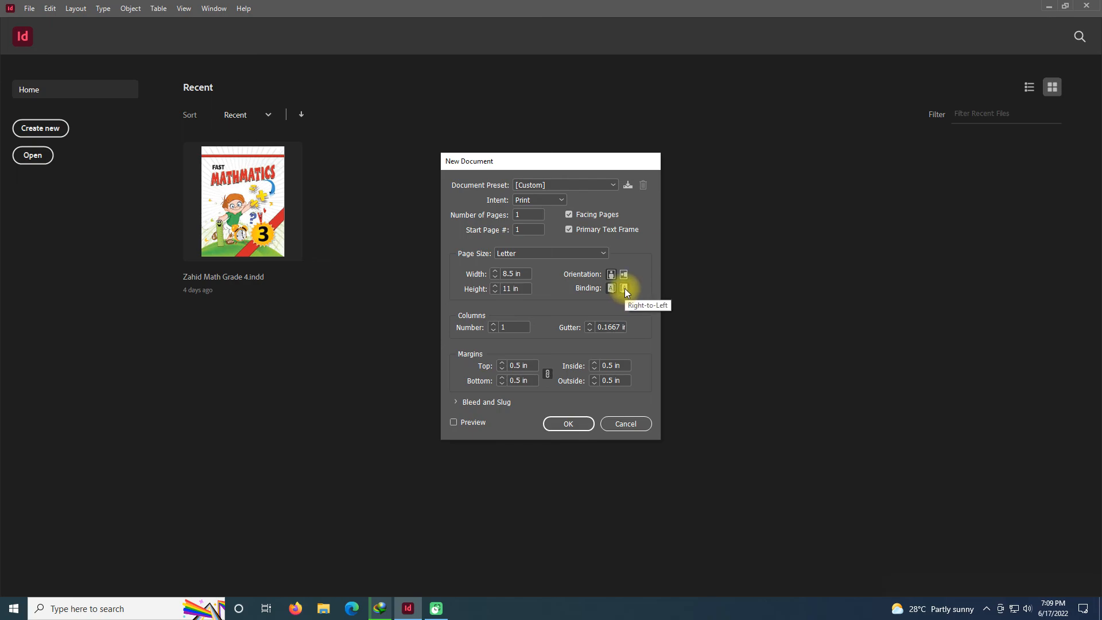
pyautogui.click(625, 288)
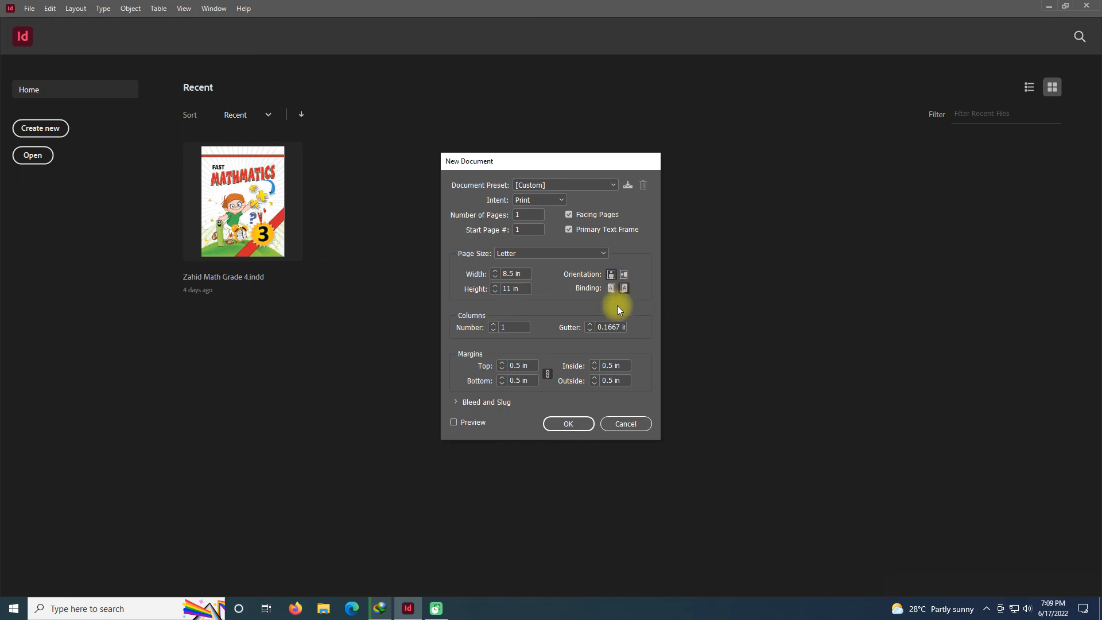